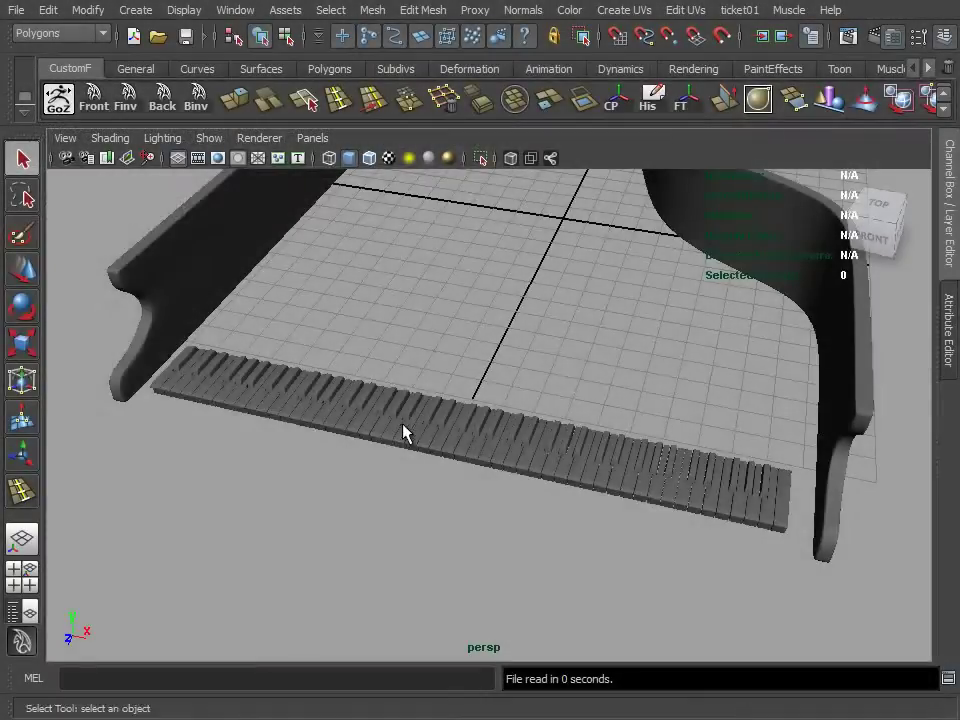
Hide the Object Details readout and make a horizontal Poly Cut Faces cut across the right cheek
click(232, 12)
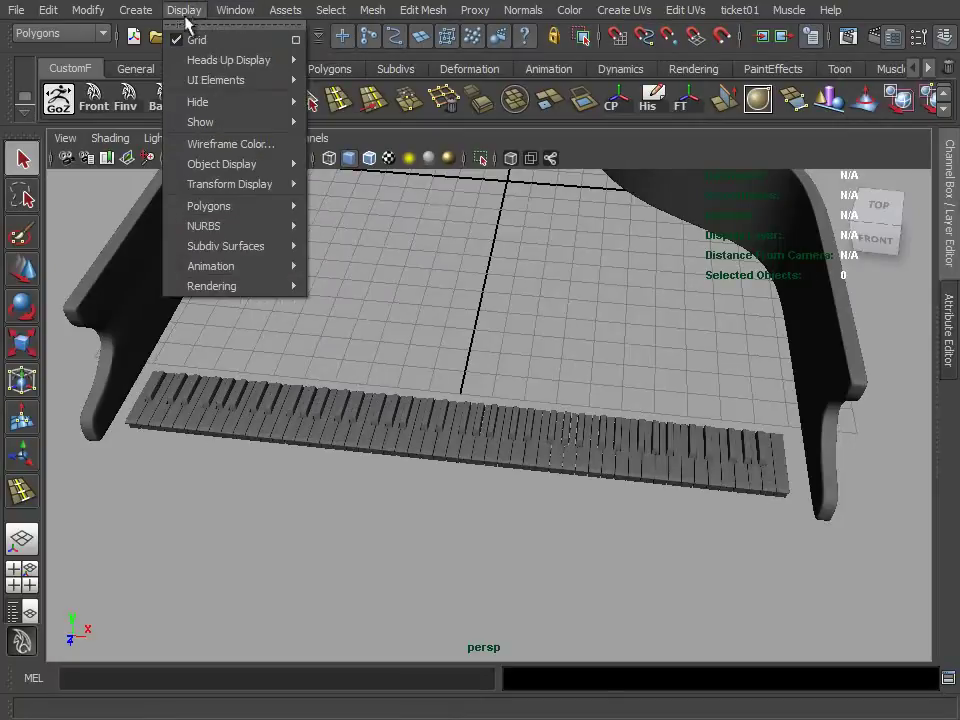
click(343, 90)
key(space)
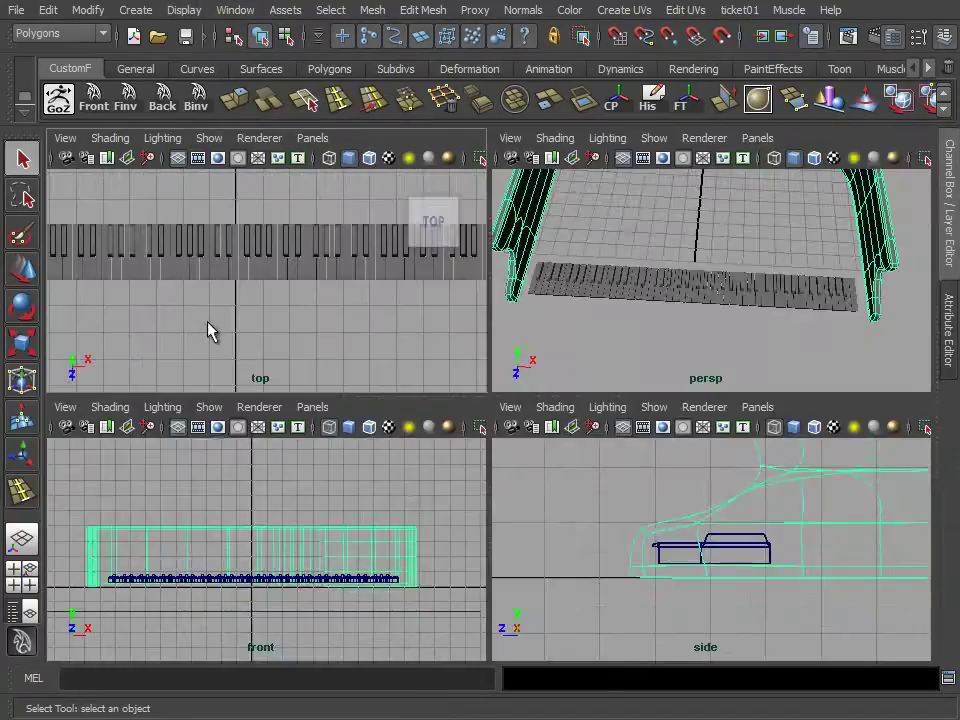
key(space)
alt+middle_drag(265, 333, 253, 428)
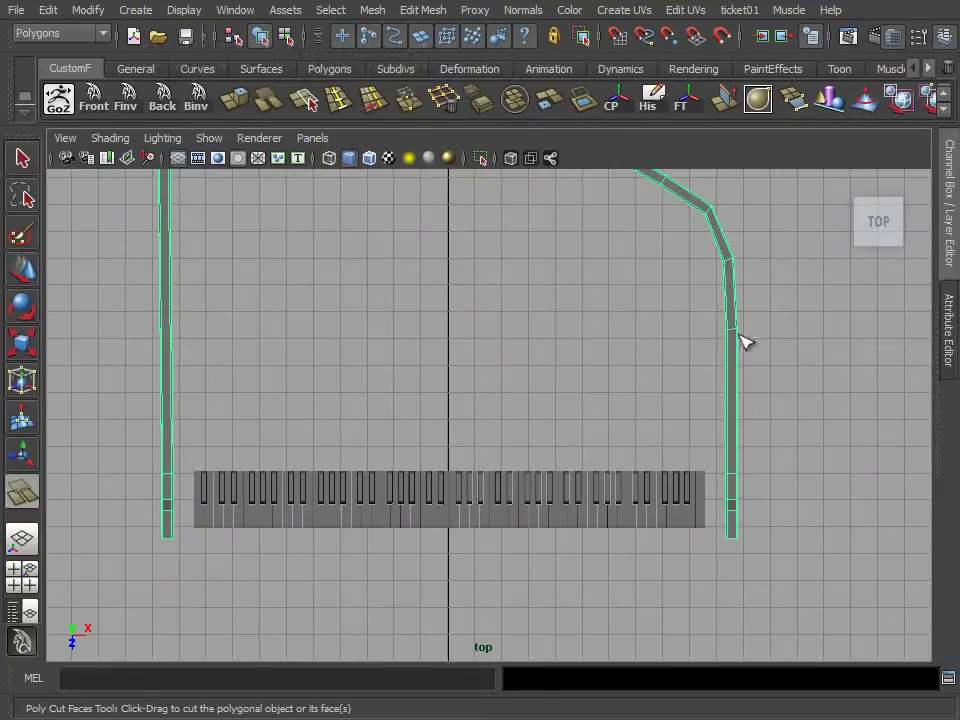
drag(768, 342, 796, 342)
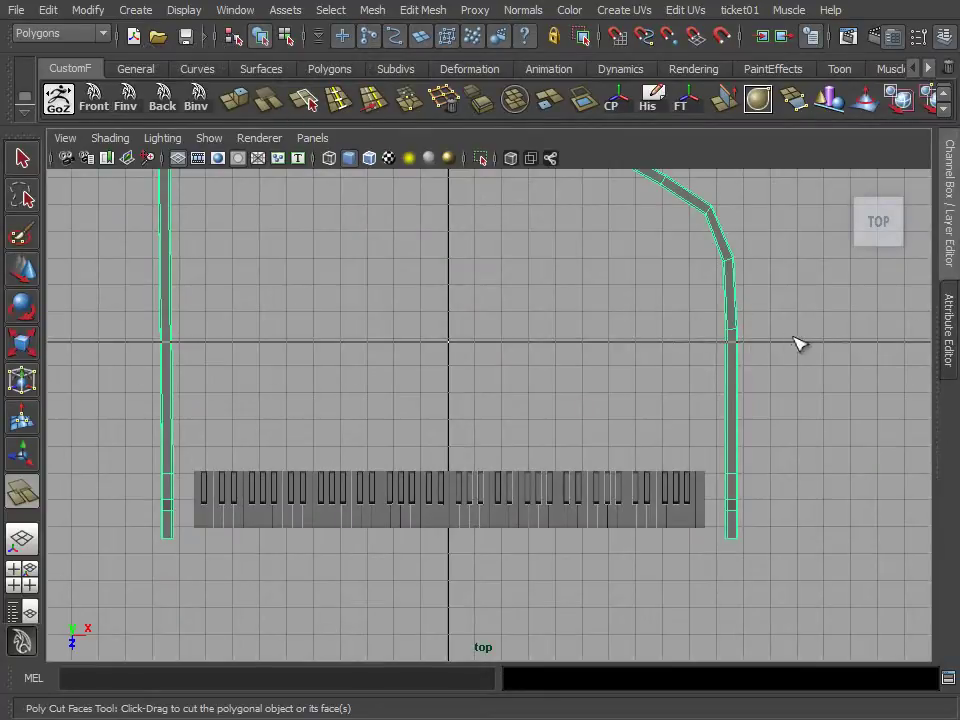
Select the stray edge on the right cheek and delete it
click(18, 272)
click(735, 300)
scroll(648, 380, up, 2)
click(710, 357)
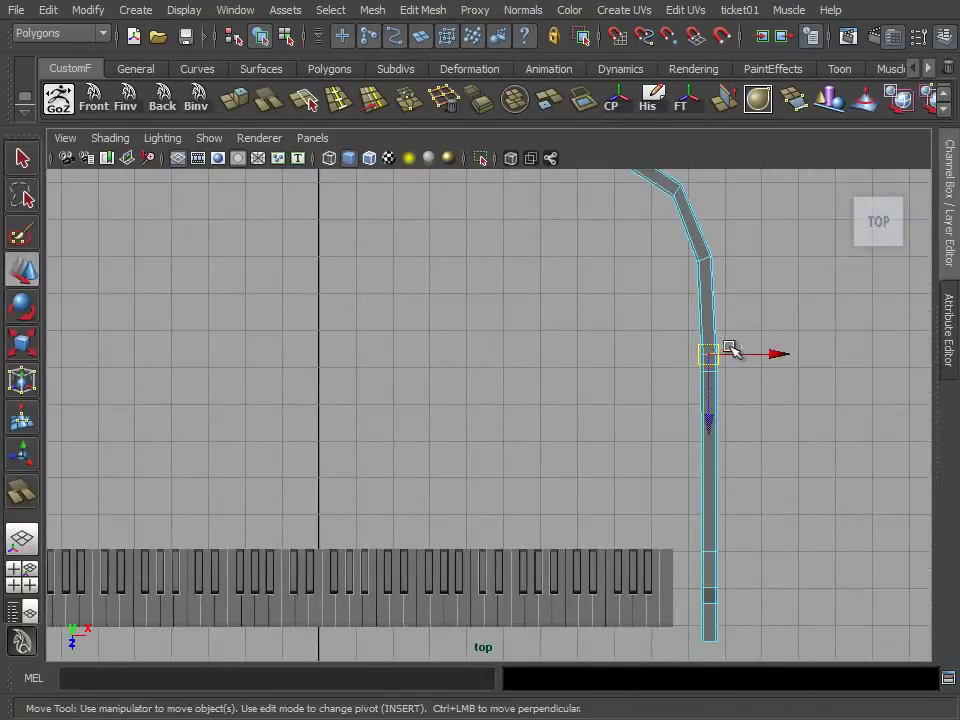
click(442, 100)
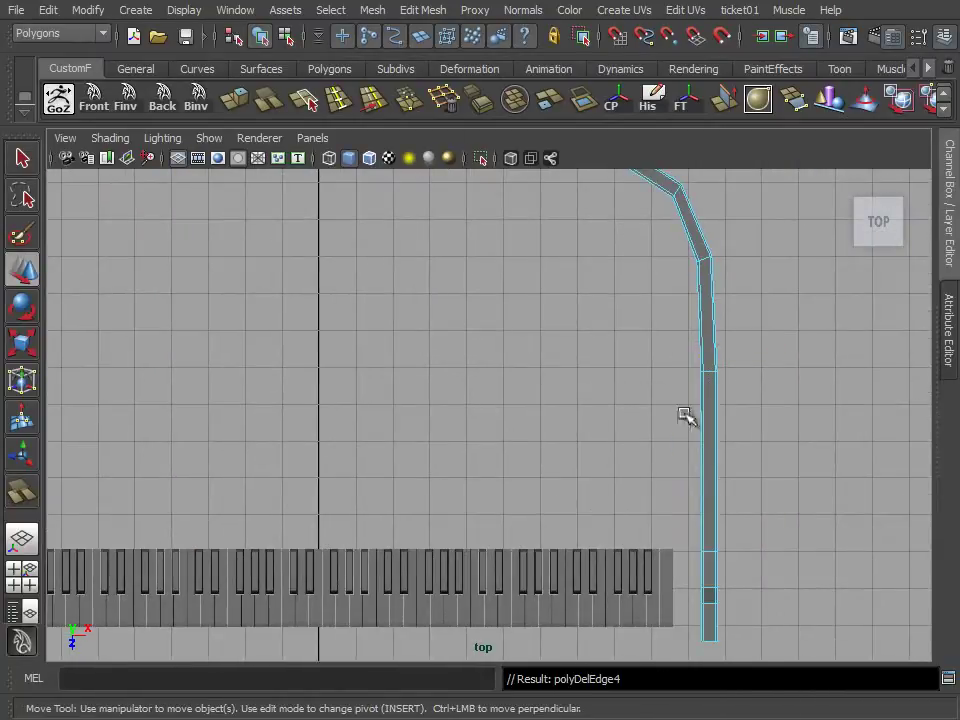
key(space)
key(space)
Extrude the cheek's bottom edge downward in the side view, then return to object mode
alt+middle_drag(575, 486, 330, 455)
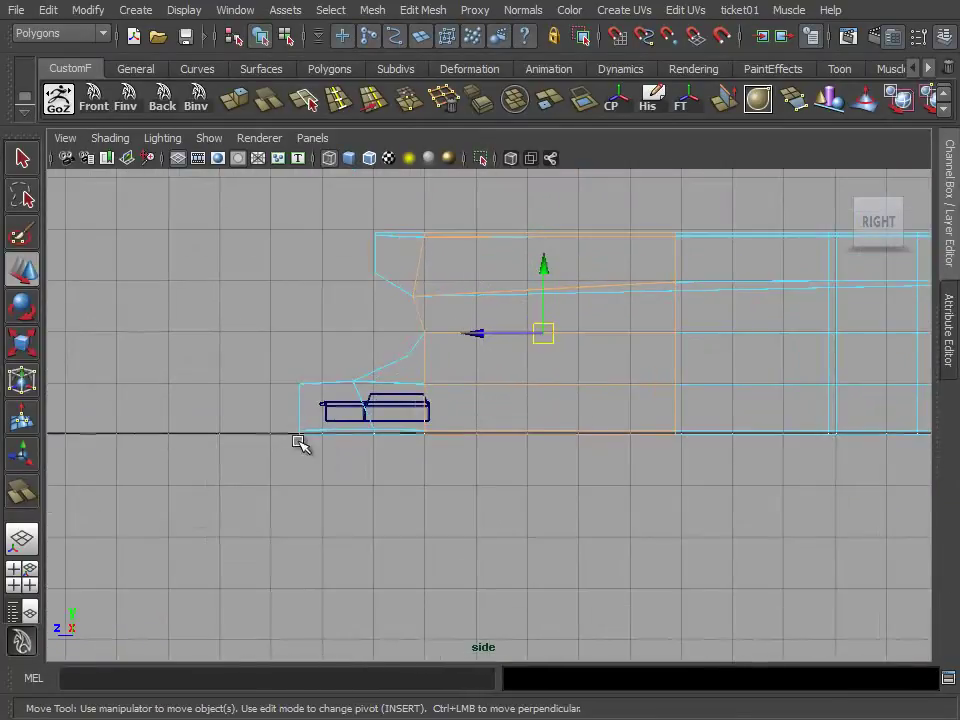
drag(573, 485, 590, 487)
key(f)
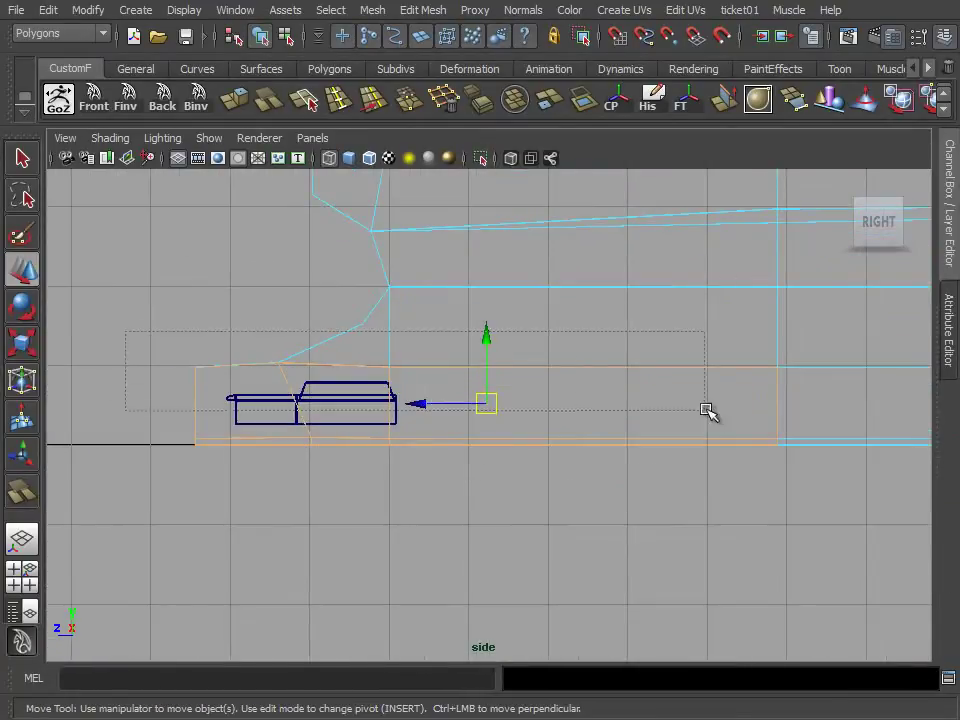
drag(816, 441, 800, 448)
alt+middle_drag(790, 455, 600, 430)
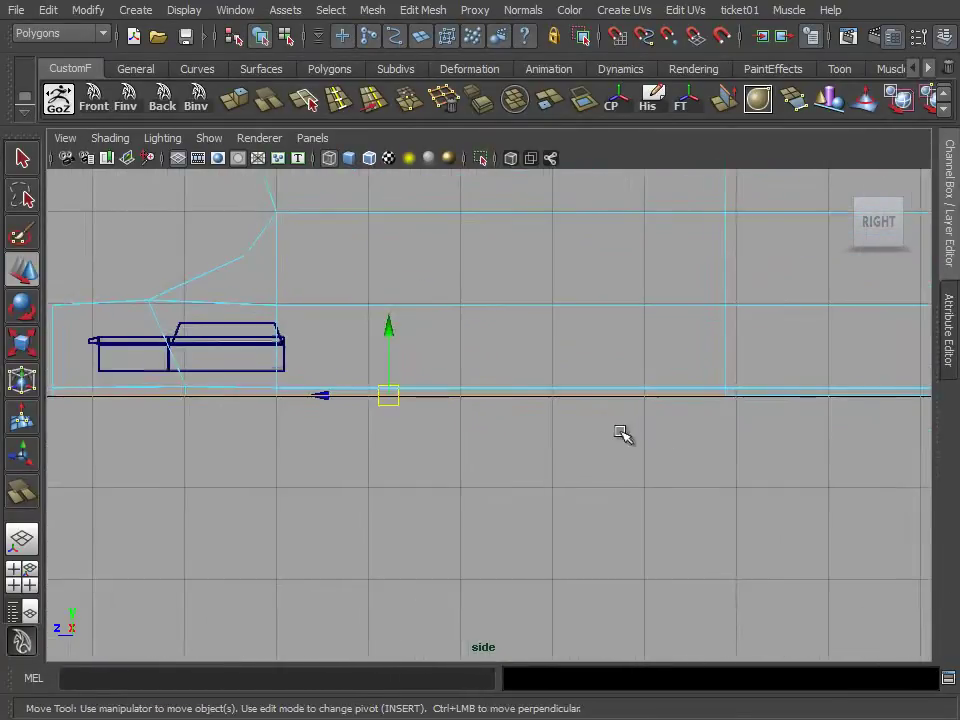
click(238, 101)
click(574, 317)
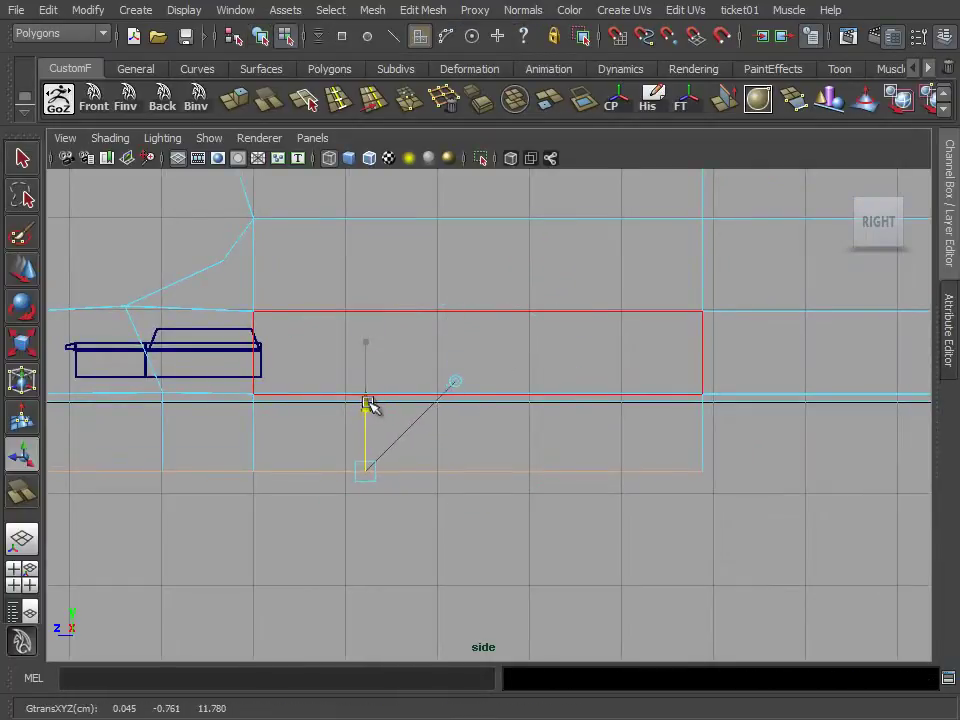
right_drag(645, 388, 700, 368)
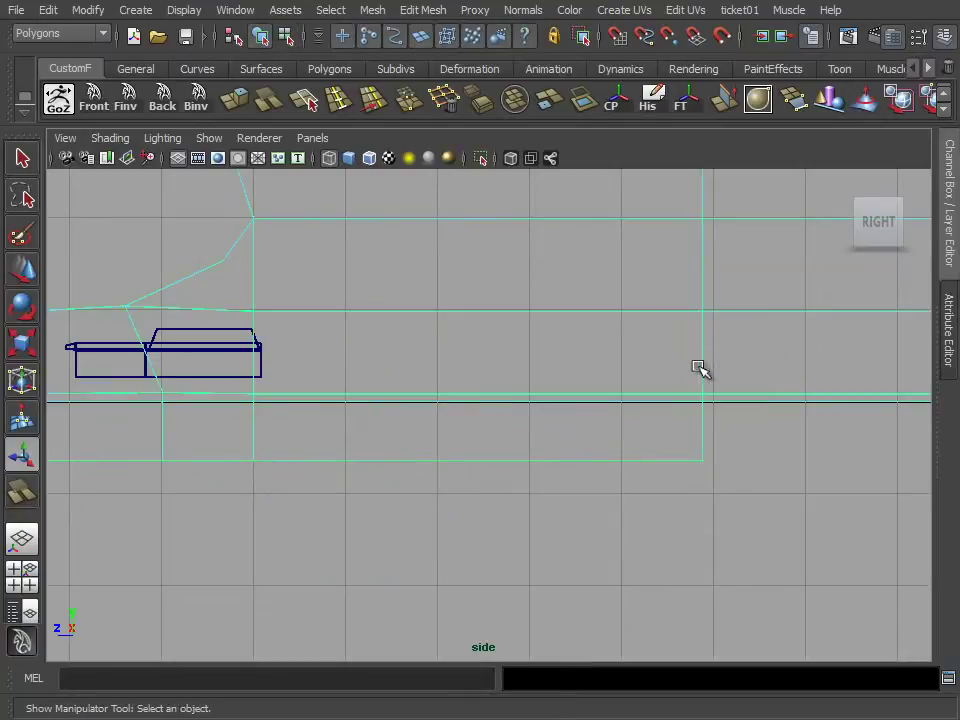
Insert an edge loop near the bottom of the cheek
key(g)
alt+right_drag(388, 144, 587, 324)
alt+middle_drag(587, 324, 540, 350)
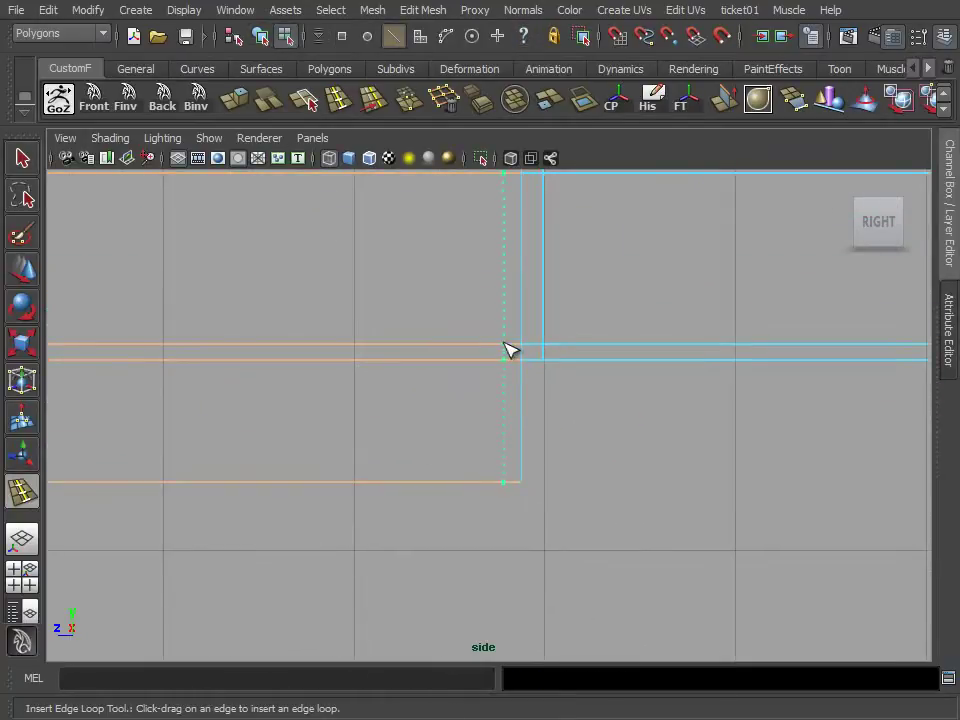
alt+right_drag(510, 400, 540, 407)
alt+middle_drag(540, 407, 388, 392)
alt+right_drag(388, 392, 531, 414)
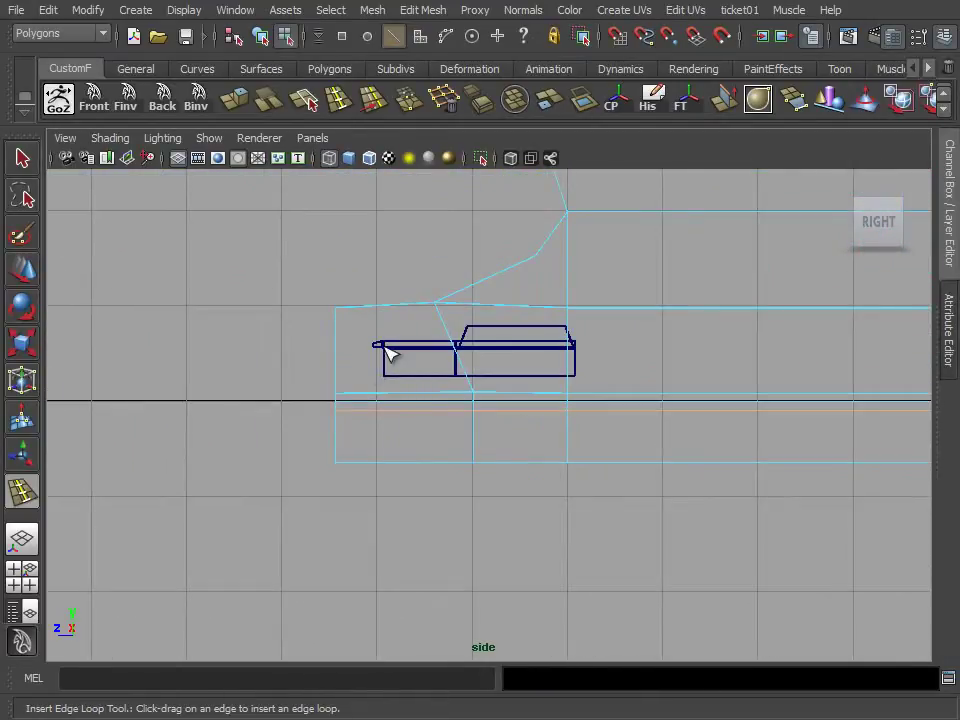
scroll(370, 337, up, 3)
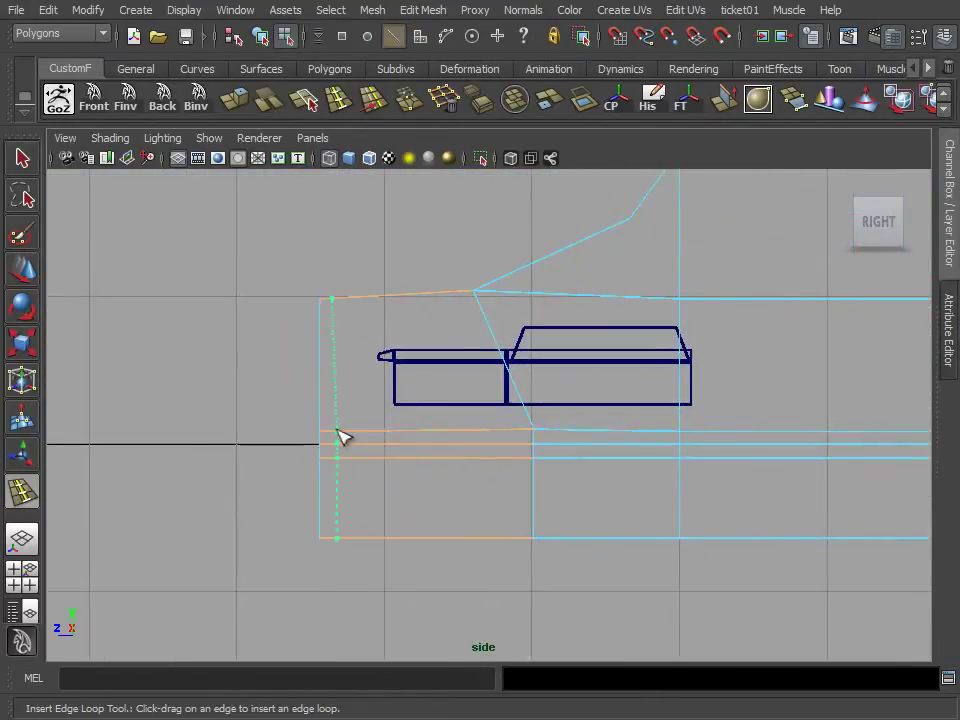
drag(340, 520, 345, 535)
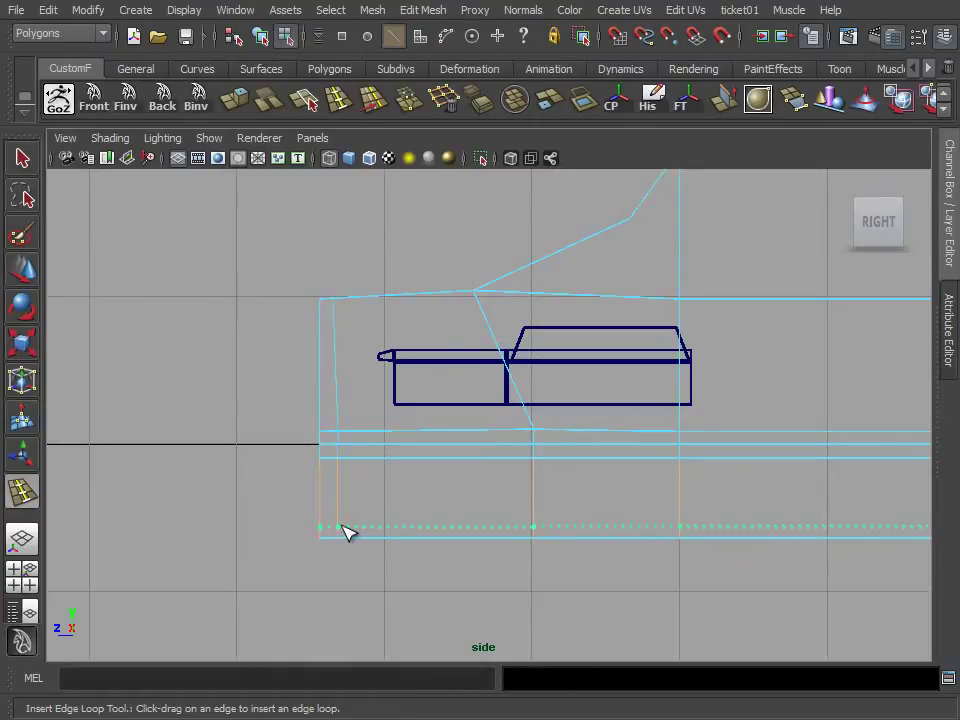
Add edge loops along the cheek's bottom and near its front end in perspective
key(space)
mouse_move(565, 335)
alt+mouse_down()
mouse_move(671, 236)
mouse_move(735, 323)
mouse_move(669, 321)
alt+mouse_up()
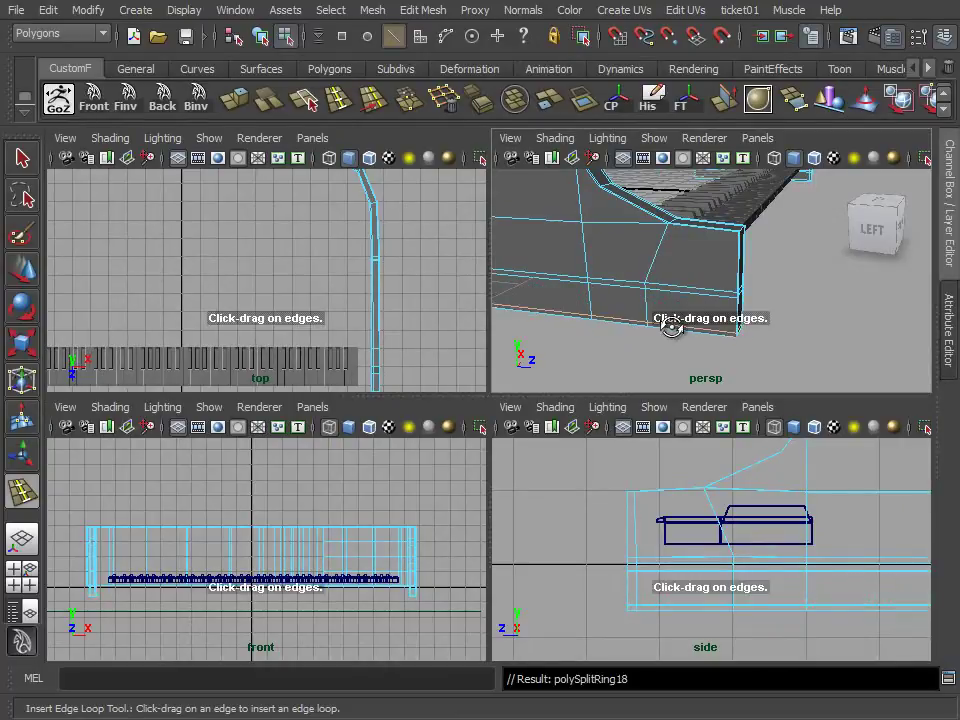
alt+right_drag(669, 321, 655, 296)
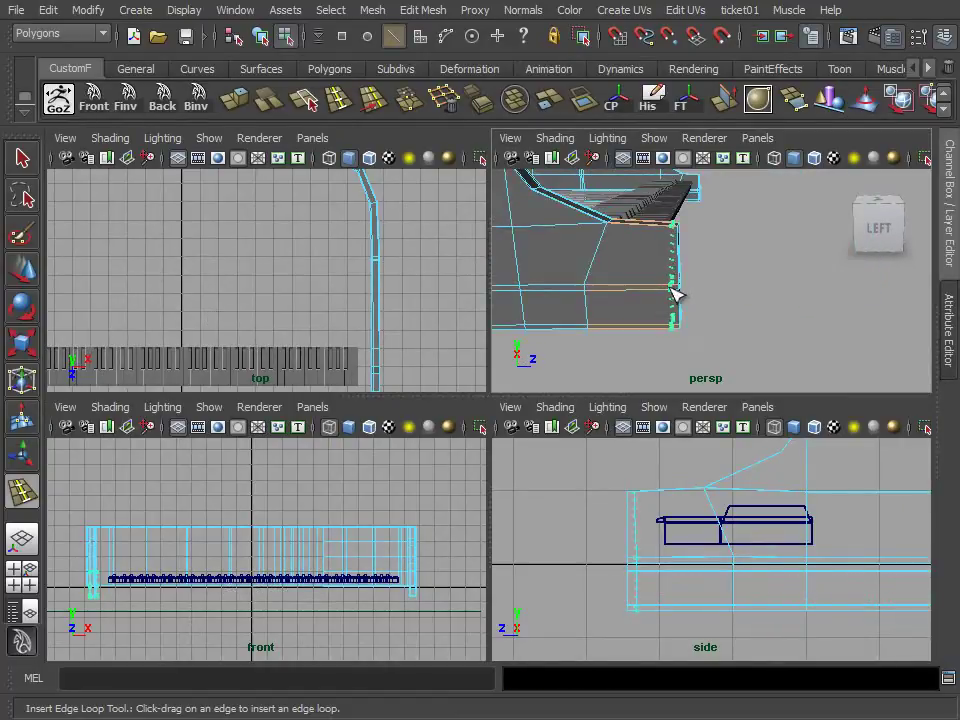
click(677, 296)
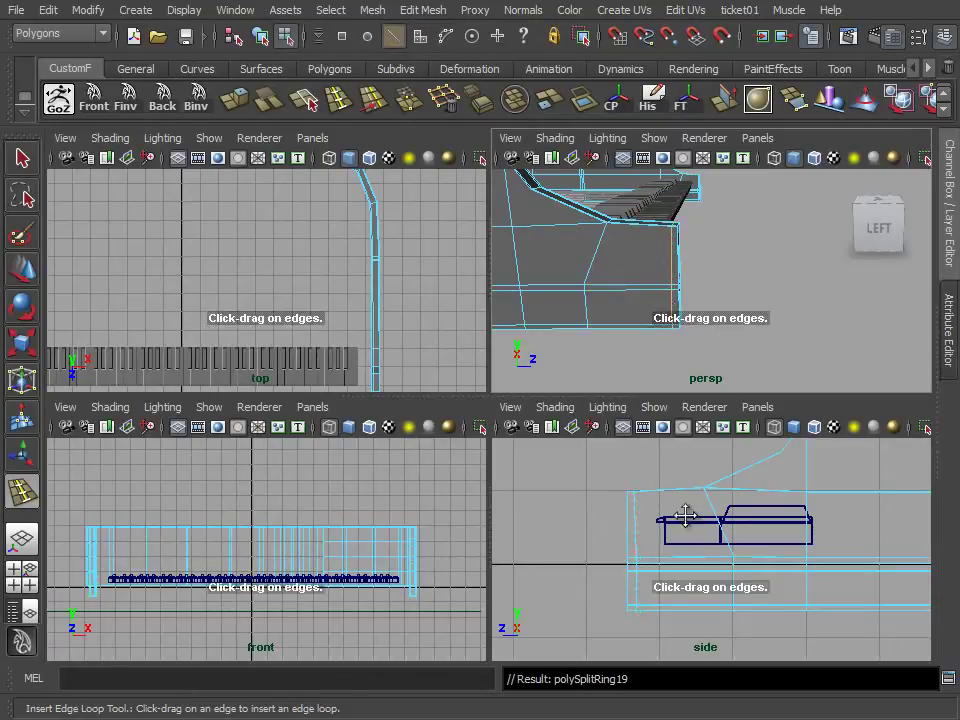
scroll(561, 493, up, 3)
scroll(761, 328, up, 3)
scroll(650, 306, up, 2)
Insert another edge loop through the cheek and briefly check it in smooth preview
mouse_move(650, 306)
mouse_down()
mouse_move(653, 291)
mouse_move(622, 296)
mouse_up()
key(w)
right_drag(642, 220, 675, 217)
key(space)
key(3)
key(1)
mouse_move(403, 463)
alt+middle_down()
mouse_move(553, 456)
mouse_move(553, 400)
alt+middle_up()
Push the cheek's front vertices forward, then up and back, rounding its profile under smooth preview
right_drag(553, 400, 531, 369)
drag(531, 369, 556, 418)
mouse_move(464, 400)
mouse_down()
mouse_move(508, 402)
mouse_move(522, 431)
mouse_move(541, 424)
mouse_up()
key(3)
key(1)
middle_click(502, 388)
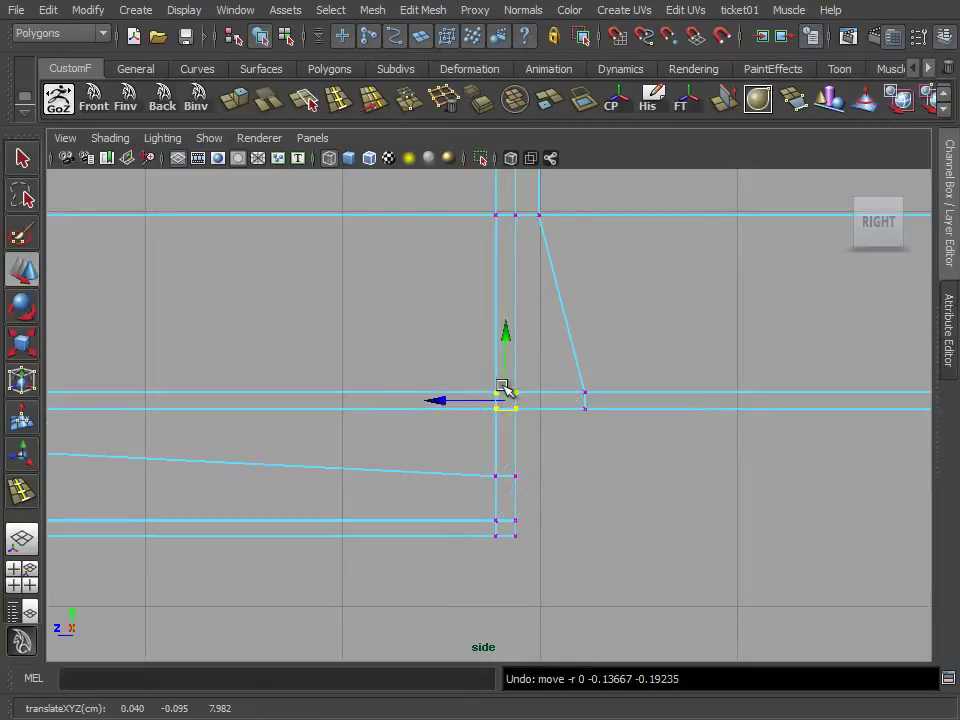
key(3)
key(1)
key(space)
key(space)
Inspect the smoothed cheek in perspective, then resume vertex editing in the side view
mouse_move(653, 306)
alt+mouse_down()
mouse_move(433, 372)
mouse_move(416, 349)
alt+mouse_up()
key(3)
mouse_move(389, 440)
alt+mouse_down()
mouse_move(476, 508)
mouse_move(454, 516)
mouse_move(414, 414)
alt+mouse_up()
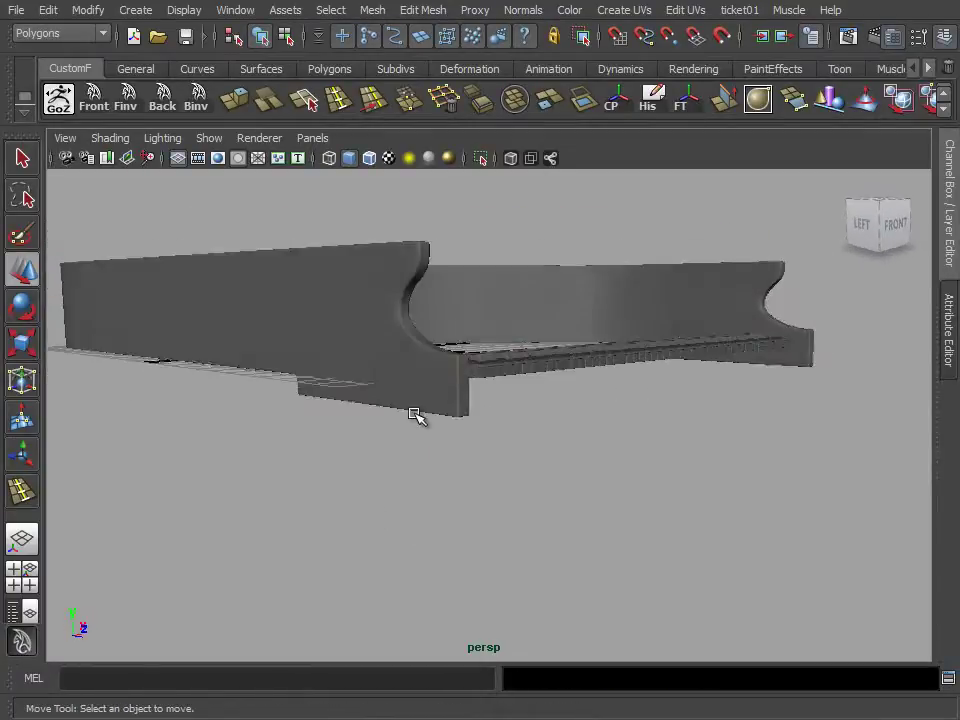
key(space)
key(space)
key(1)
mouse_move(424, 452)
alt+middle_down()
mouse_move(452, 435)
mouse_move(86, 416)
mouse_move(568, 420)
mouse_move(473, 395)
alt+middle_up()
scroll(571, 413, up, 2)
right_drag(437, 317, 425, 300)
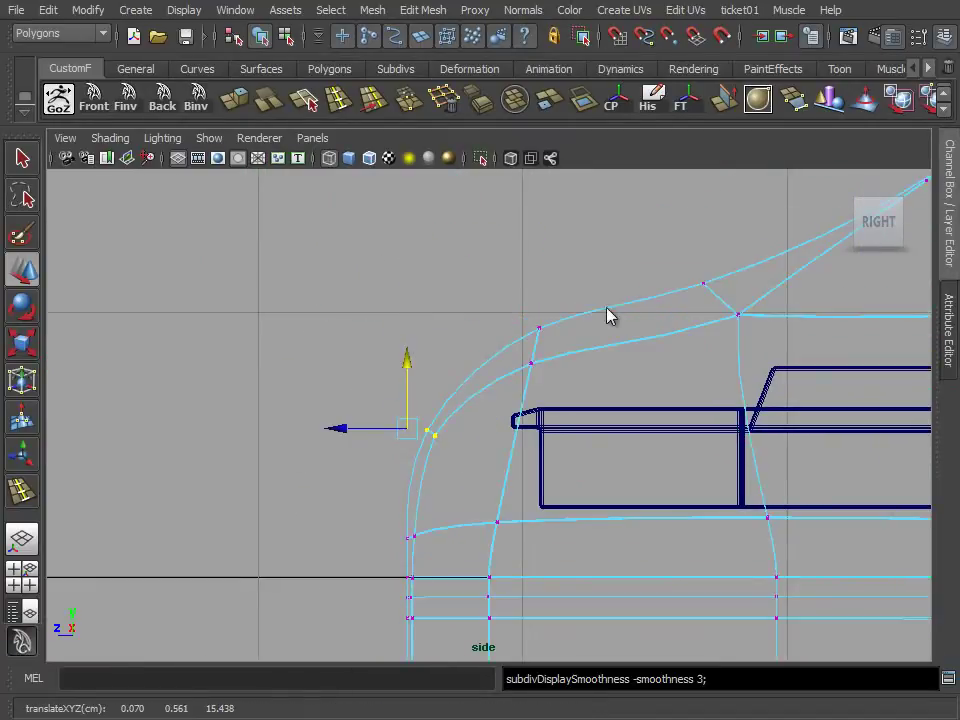
Return the cheek to object mode and look over the piano keys
key(space)
key(space)
right_click(567, 384)
right_drag(567, 384, 657, 356)
mouse_move(611, 444)
alt+mouse_down()
mouse_move(778, 484)
mouse_move(737, 495)
mouse_move(425, 488)
mouse_move(484, 501)
alt+mouse_up()
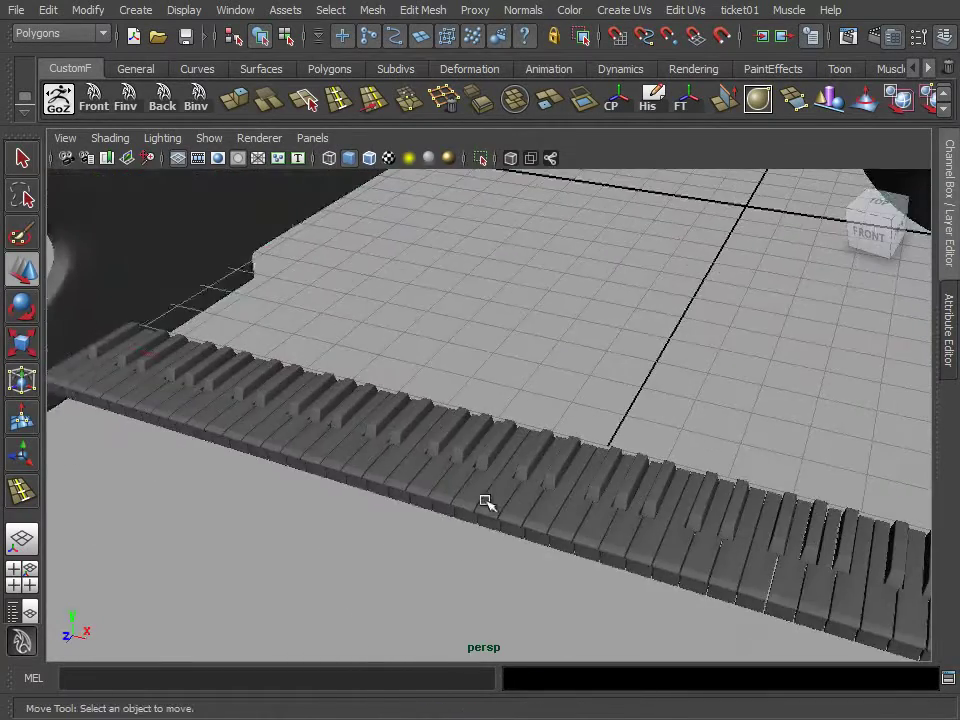
key(space)
key(space)
Draw a thin polygon cube spanning both cheeks as the piano's base block
alt+middle_drag(366, 317, 379, 392)
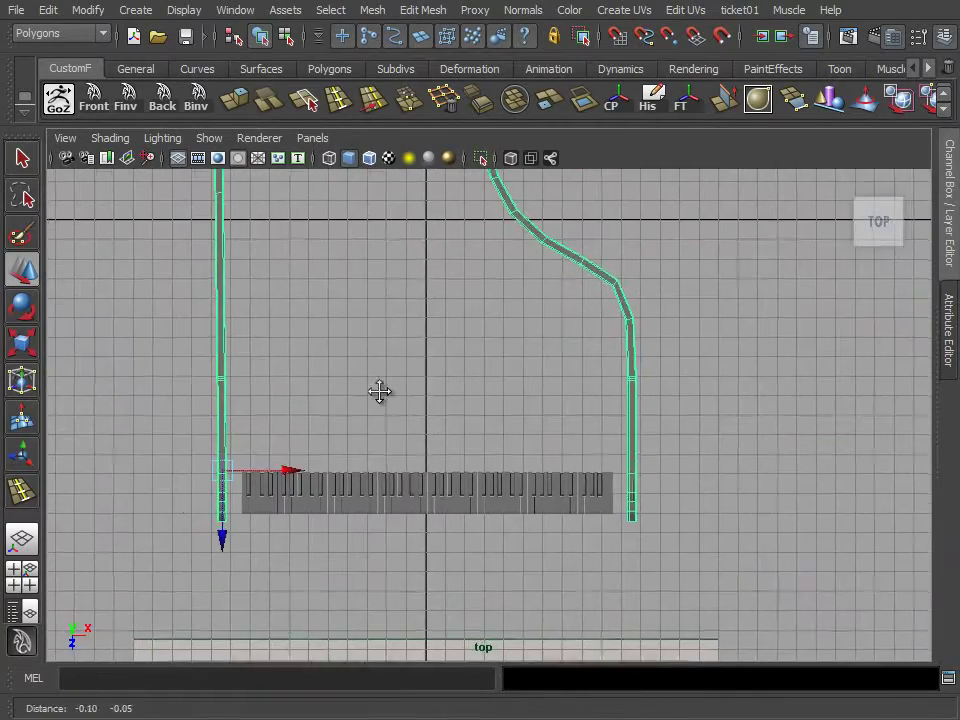
alt+right_drag(379, 392, 437, 328)
alt+middle_drag(422, 319, 305, 321)
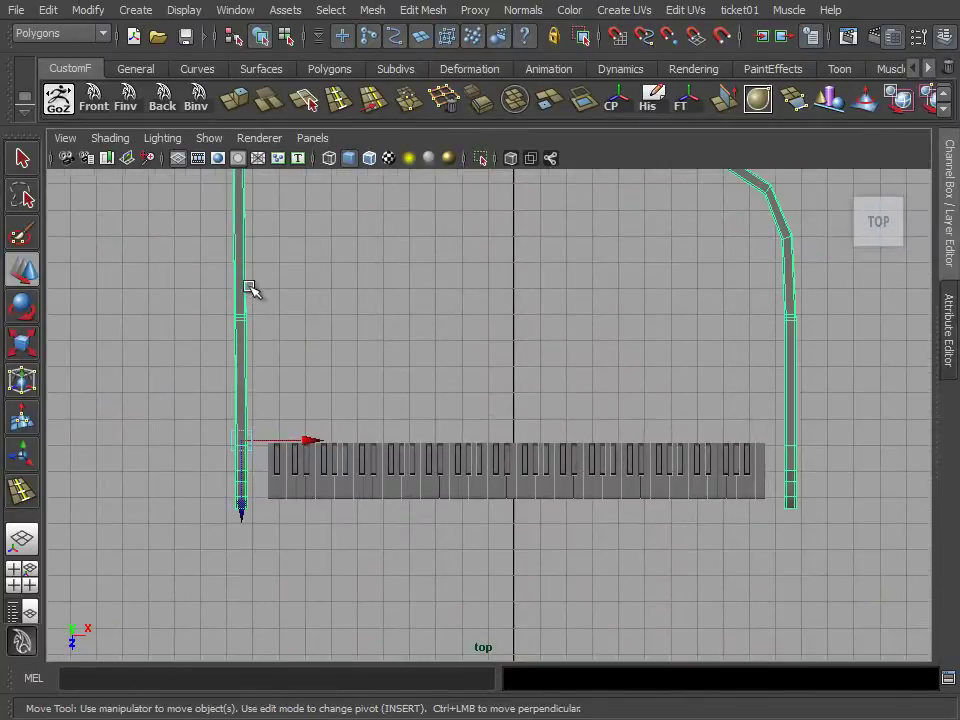
scroll(250, 289, up, 1)
click(330, 69)
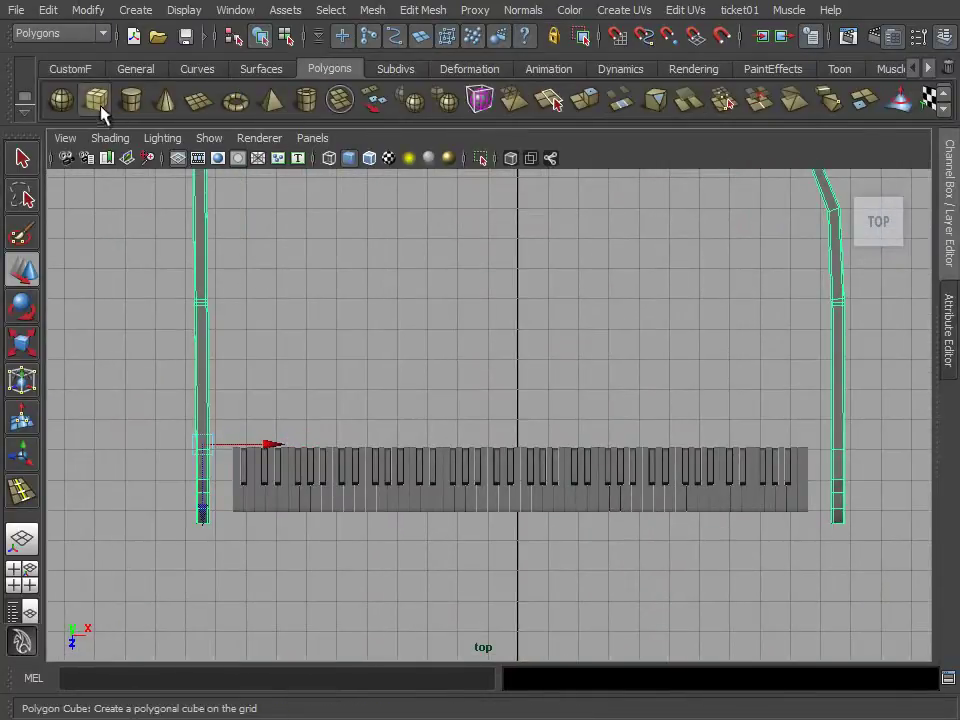
click(99, 102)
mouse_move(206, 305)
mouse_down()
mouse_move(841, 506)
mouse_move(851, 526)
mouse_up()
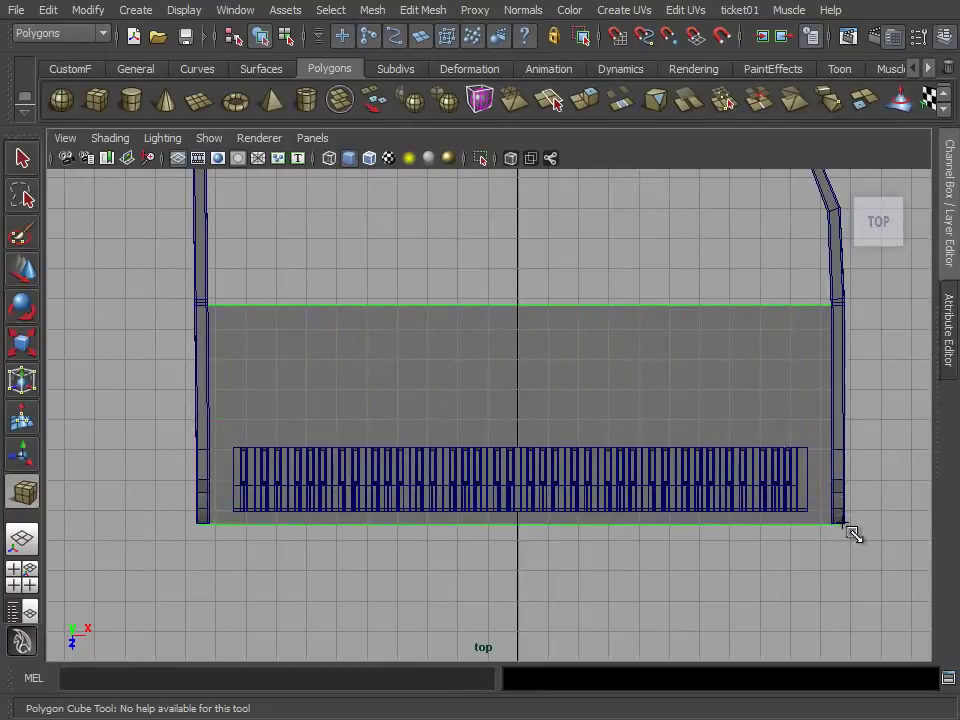
key(space)
key(space)
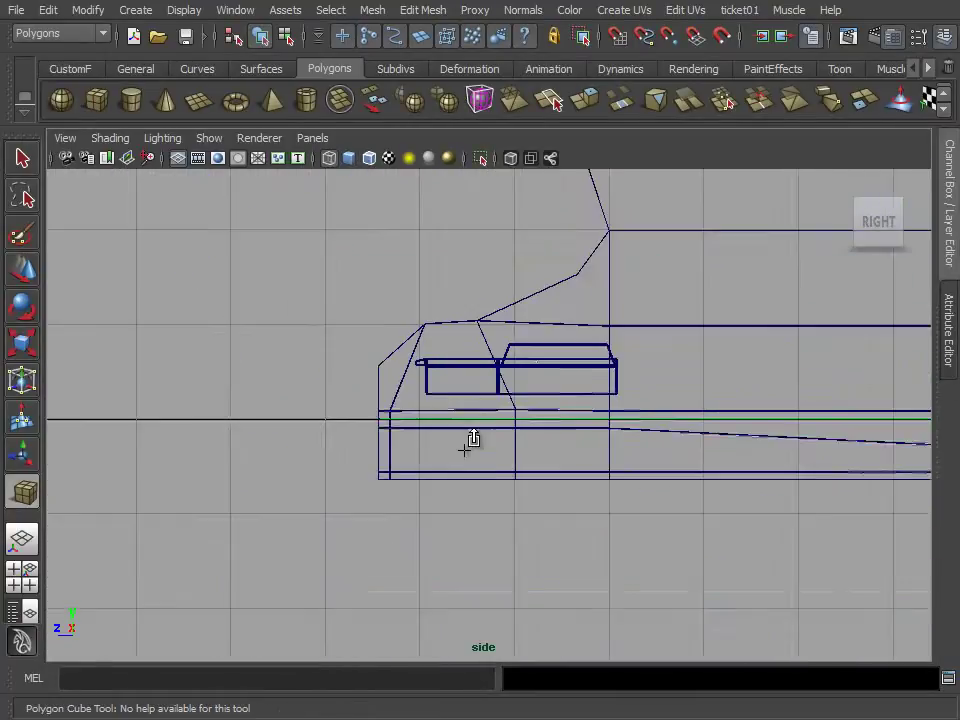
drag(688, 417, 692, 462)
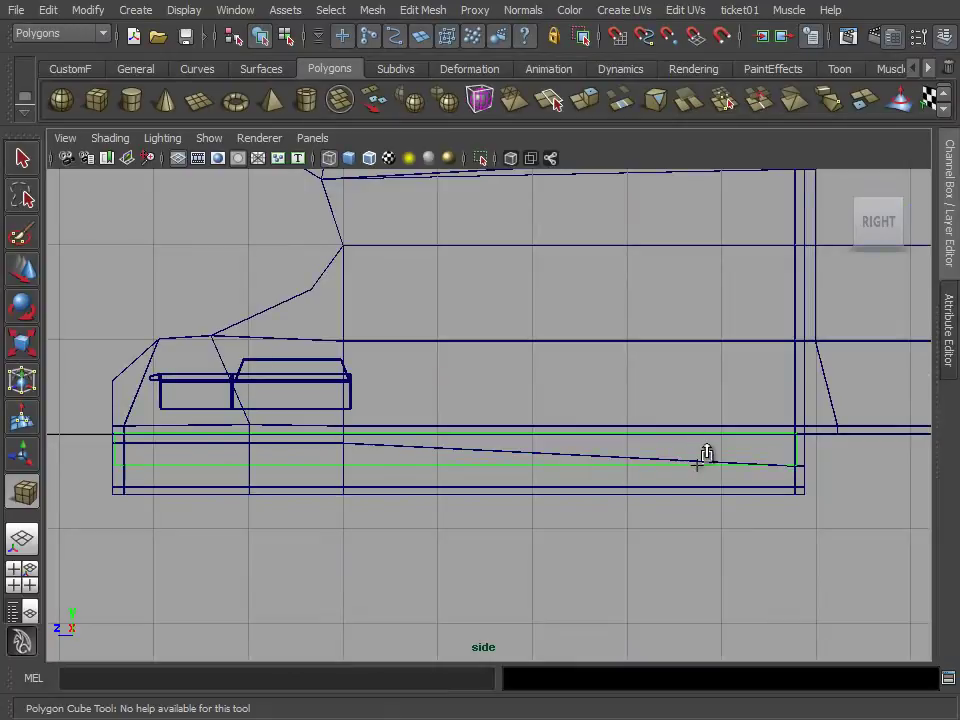
key(w)
Lower the block beneath the piano body and slide its end vertices along Z to match the piano
drag(455, 381, 456, 450)
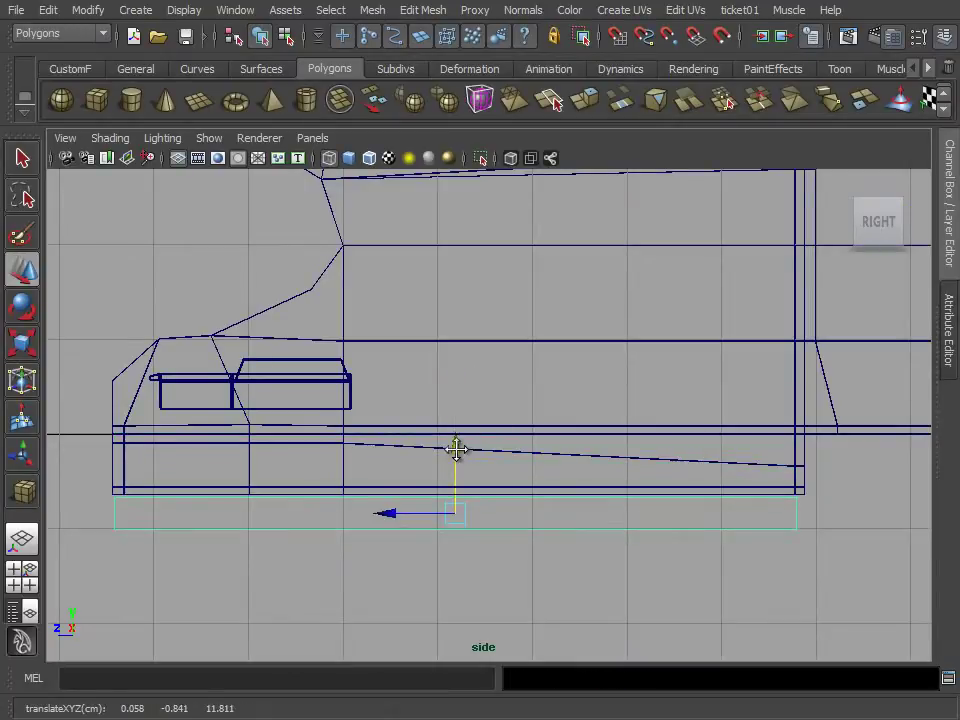
alt+middle_drag(188, 535, 388, 456)
right_drag(388, 457, 316, 443)
drag(300, 405, 340, 482)
scroll(305, 444, up, 3)
mouse_move(300, 441)
alt+middle_down()
mouse_move(700, 476)
mouse_move(874, 450)
mouse_move(342, 430)
mouse_move(607, 430)
alt+middle_up()
drag(409, 439, 418, 445)
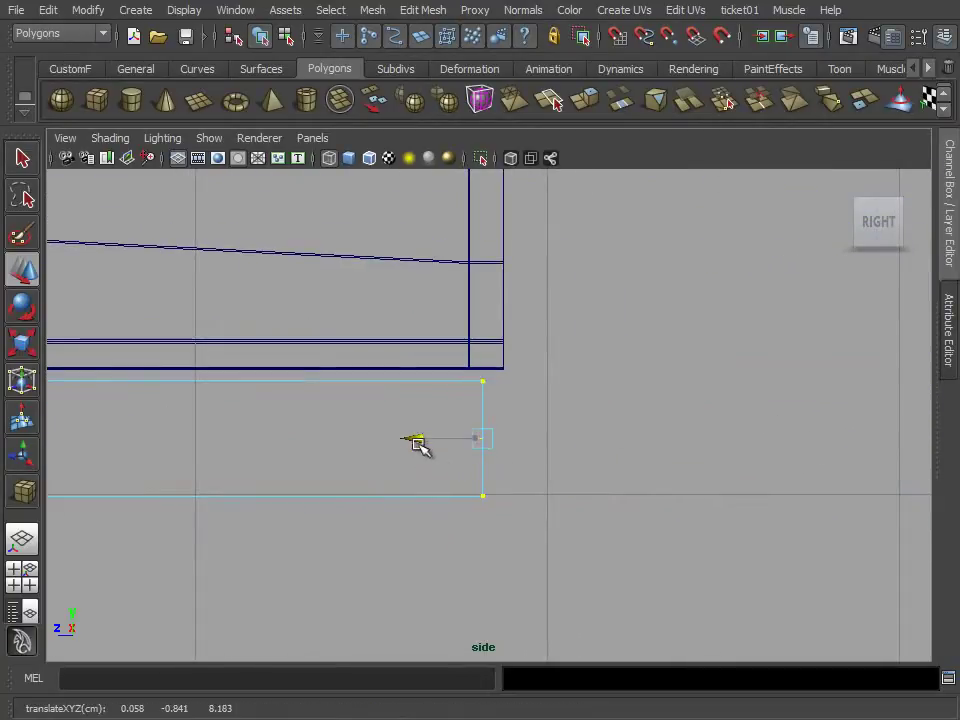
mouse_move(555, 422)
alt+right_down()
mouse_move(428, 413)
mouse_move(475, 403)
mouse_move(514, 416)
mouse_move(463, 369)
mouse_move(467, 381)
alt+right_up()
key(space)
key(space)
alt+right_drag(100, 357, 338, 286)
click(338, 286)
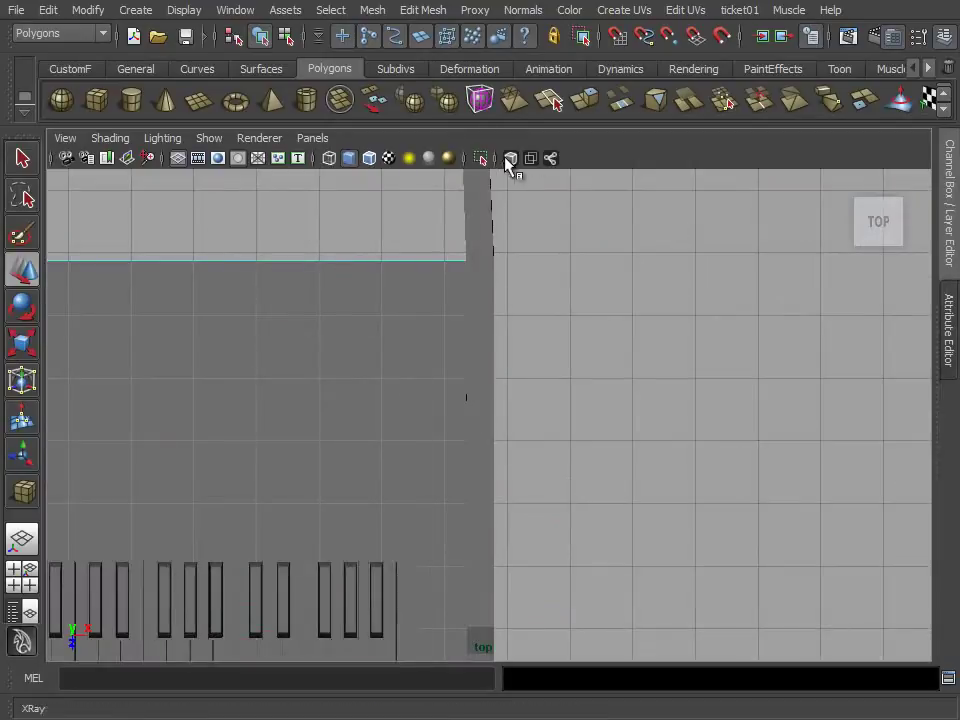
Move the base block along X in top view so it sits under the piano
alt+middle_drag(521, 354, 538, 231)
click(521, 495)
mouse_move(540, 223)
mouse_down()
mouse_move(538, 336)
mouse_move(810, 371)
mouse_up()
alt+middle_drag(810, 371, 316, 399)
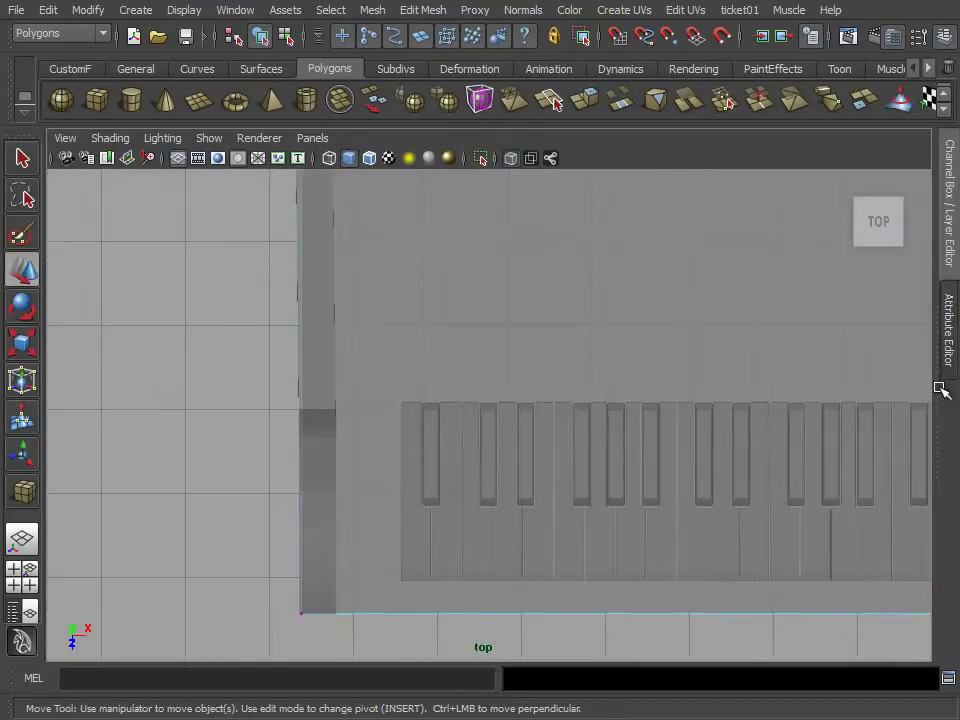
alt+middle_drag(400, 616, 369, 418)
mouse_move(450, 388)
alt+middle_down()
mouse_move(437, 506)
mouse_move(431, 328)
alt+middle_up()
key(space)
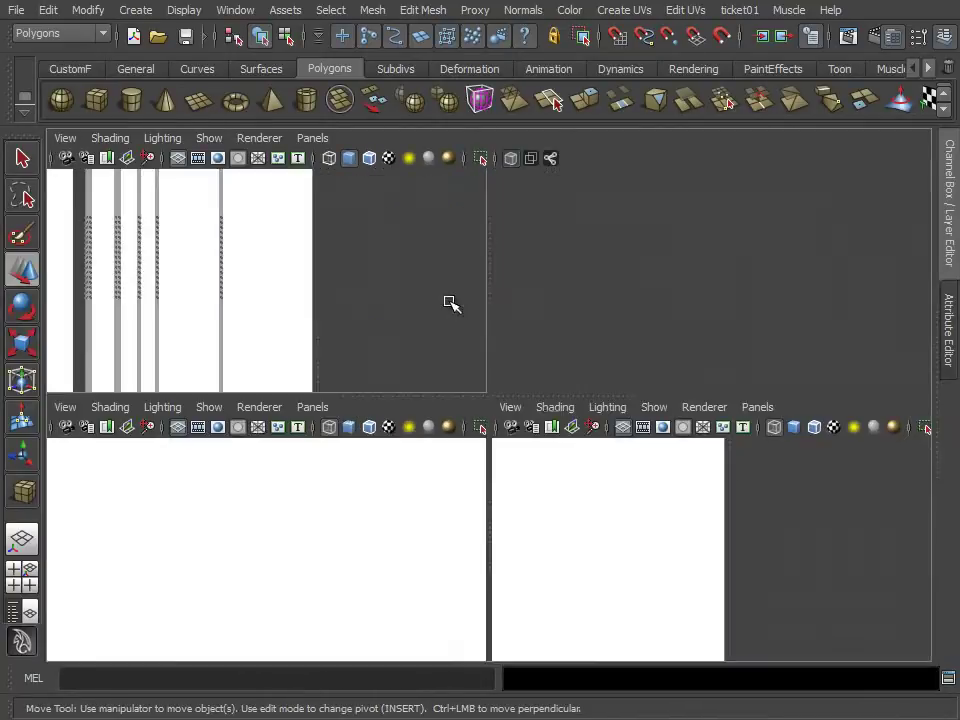
key(space)
Insert a horizontal edge loop around the base and bevel it into two parallel edges
scroll(367, 484, up, 5)
right_drag(311, 445, 312, 435)
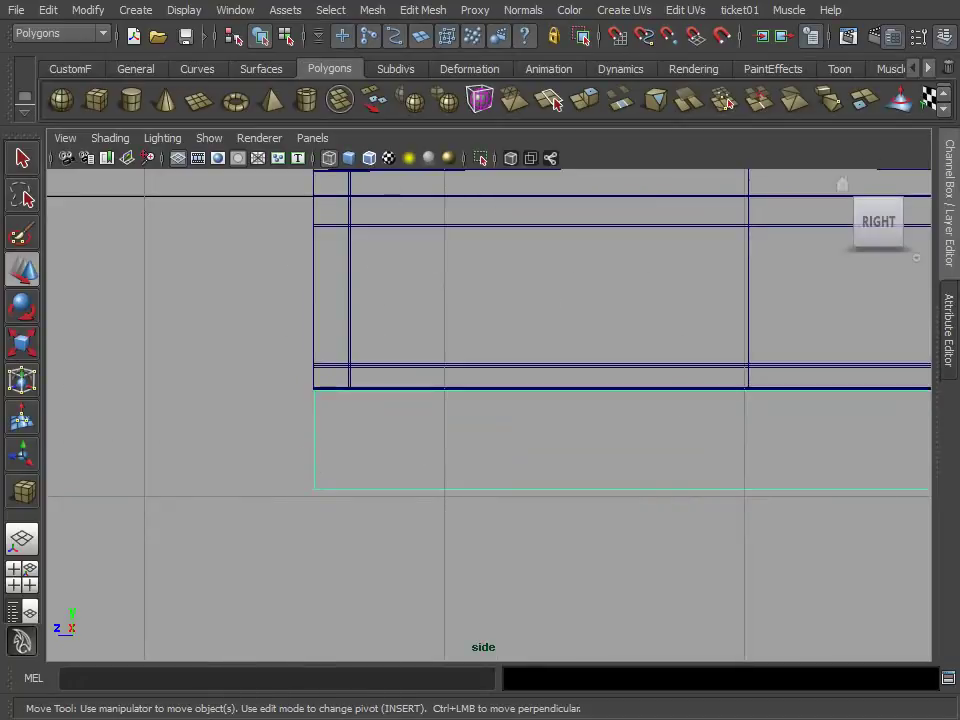
click(70, 69)
click(338, 100)
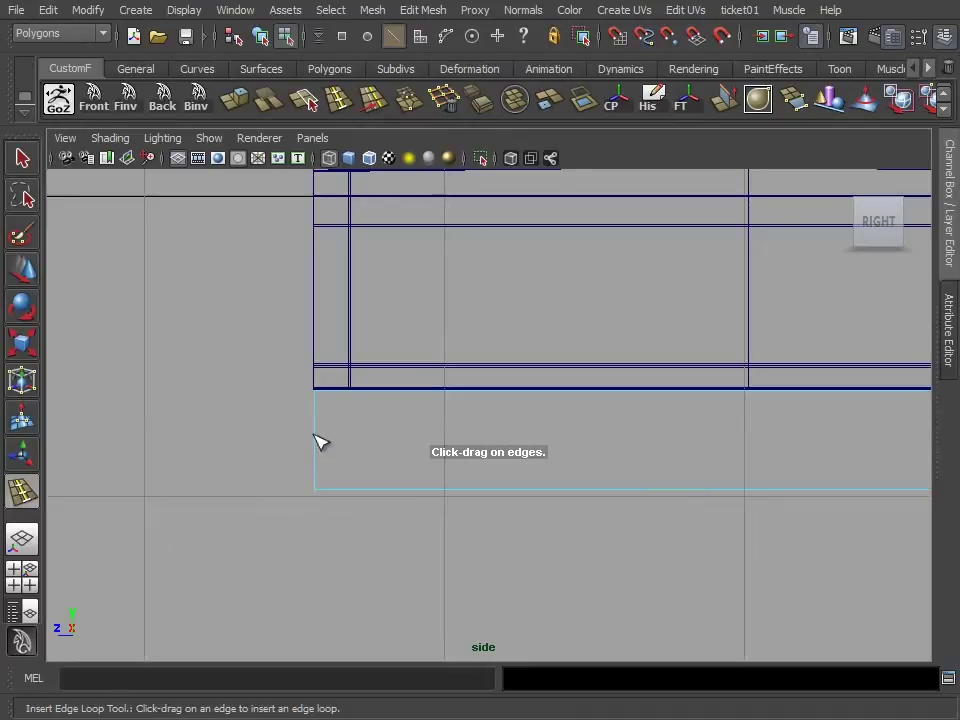
click(316, 441)
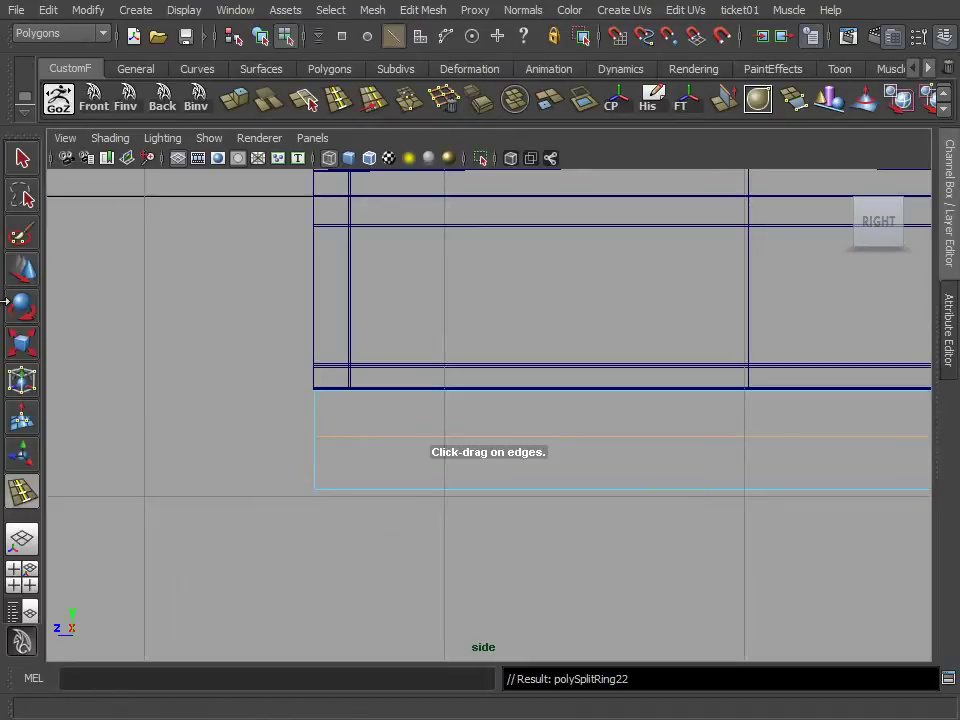
key(w)
click(411, 106)
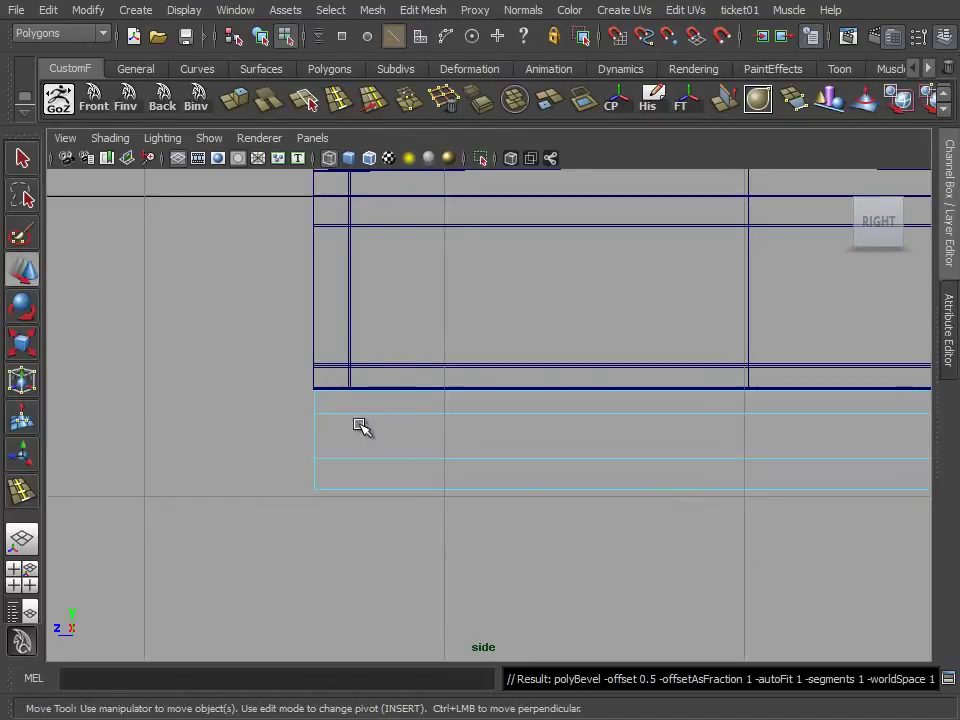
Select the face strip between the new edges and scale it down vertically
key(space)
key(space)
alt+drag(458, 364, 438, 358)
right_drag(438, 358, 439, 343)
click(506, 349)
mouse_move(506, 349)
alt+mouse_down()
mouse_move(663, 389)
mouse_move(321, 407)
alt+mouse_up()
alt+right_drag(321, 407, 449, 367)
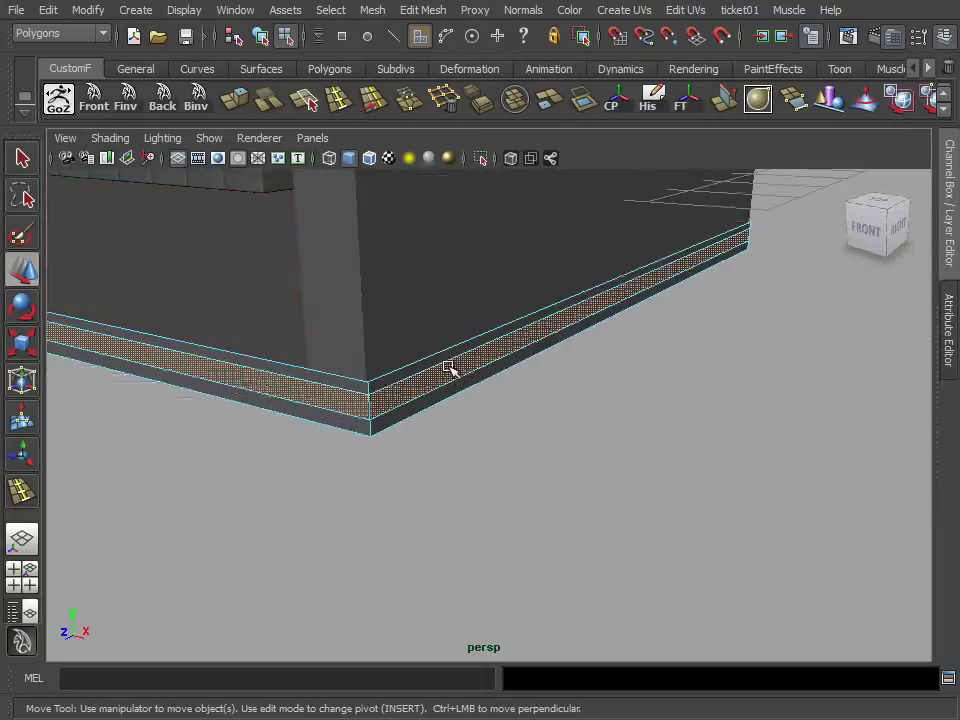
click(22, 343)
alt+drag(300, 420, 420, 424)
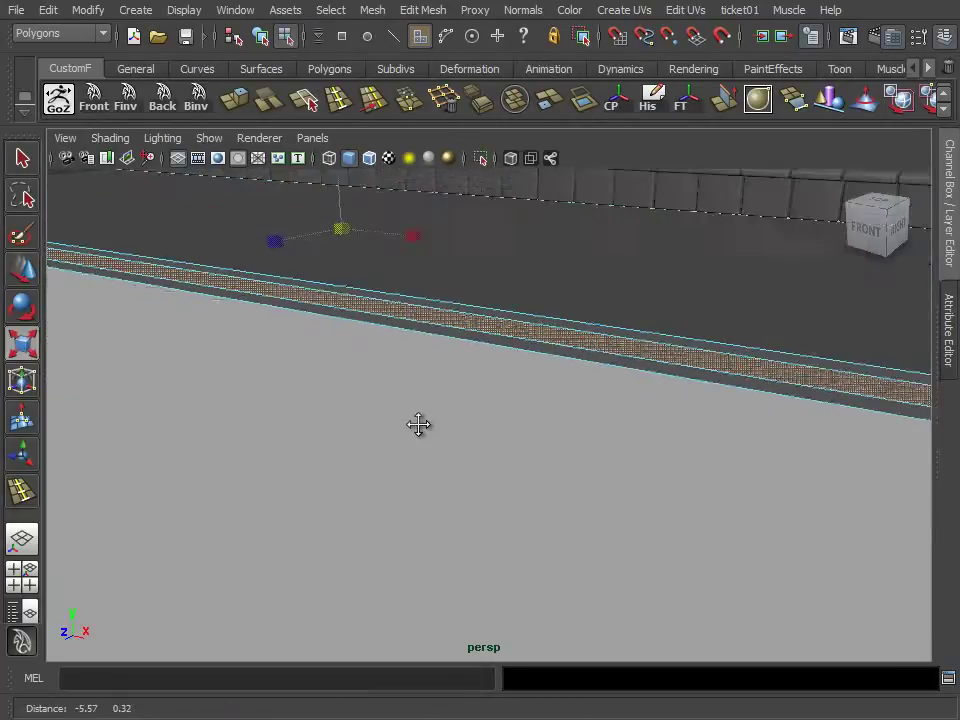
mouse_move(258, 194)
alt+mouse_down()
mouse_move(265, 268)
mouse_move(259, 223)
mouse_move(377, 281)
alt+mouse_up()
Narrow the face strip further in Y from the side view
key(space)
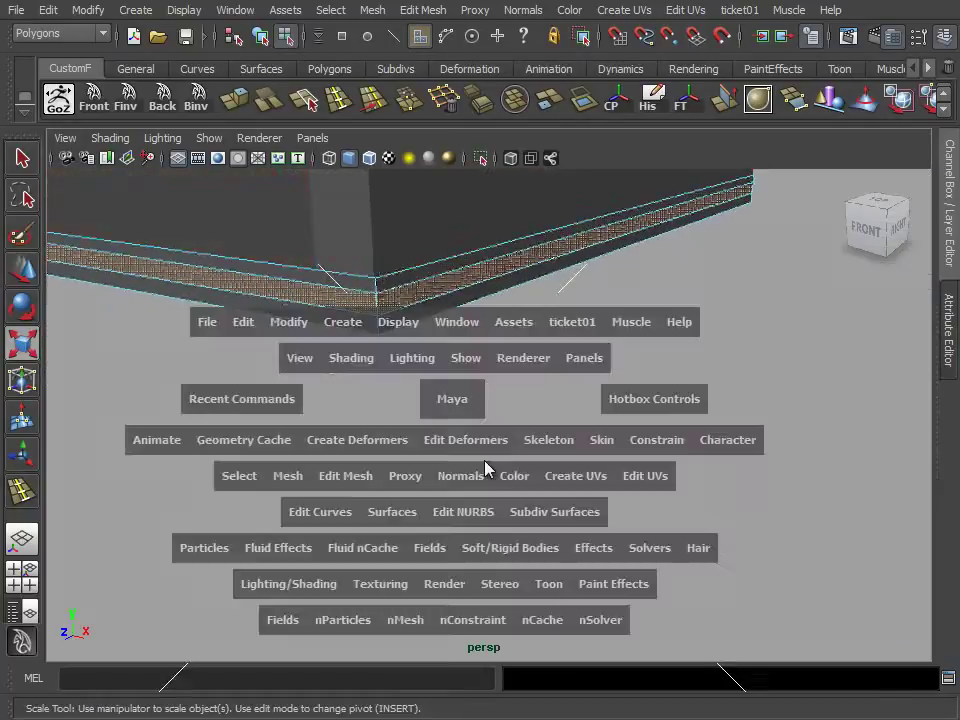
drag(489, 467, 568, 529)
alt+middle_drag(451, 489, 229, 459)
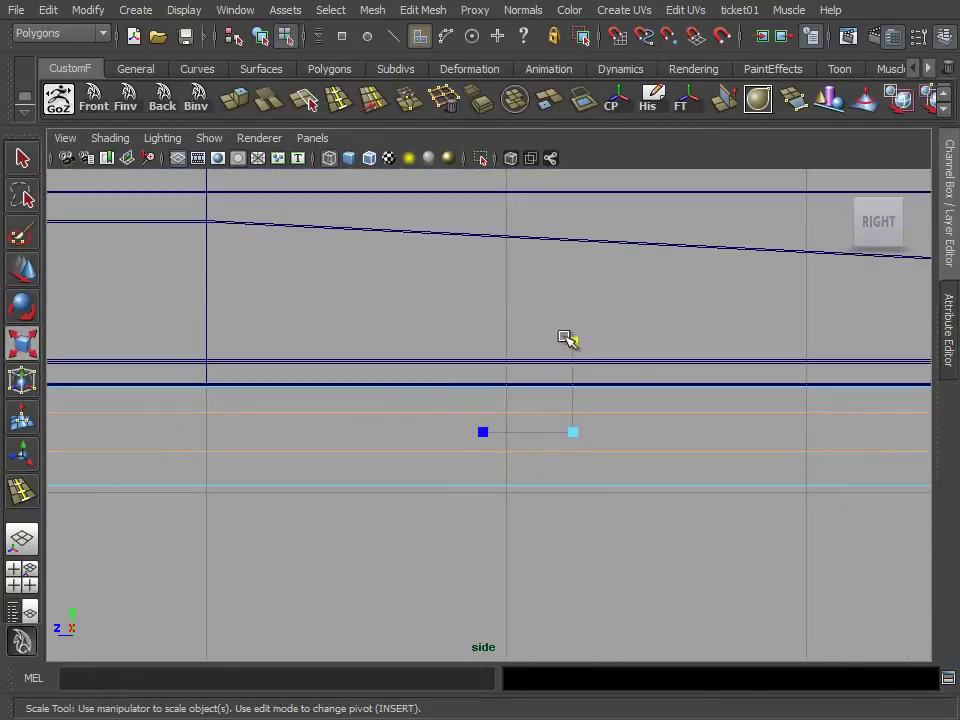
key(w)
drag(573, 368, 575, 375)
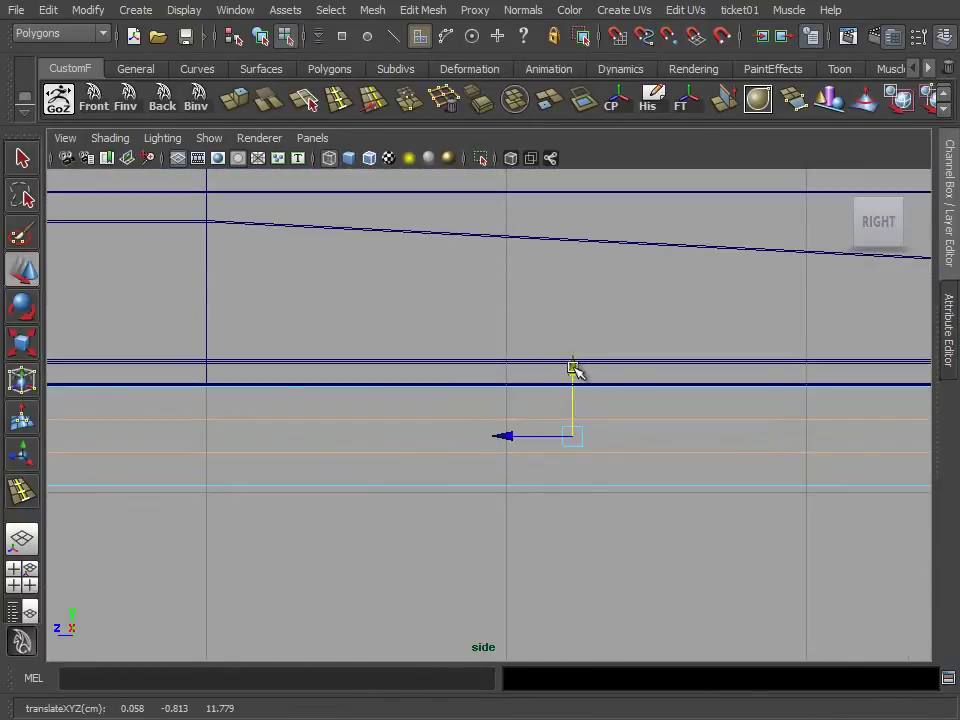
key(ctrl+z)
key(e)
key(r)
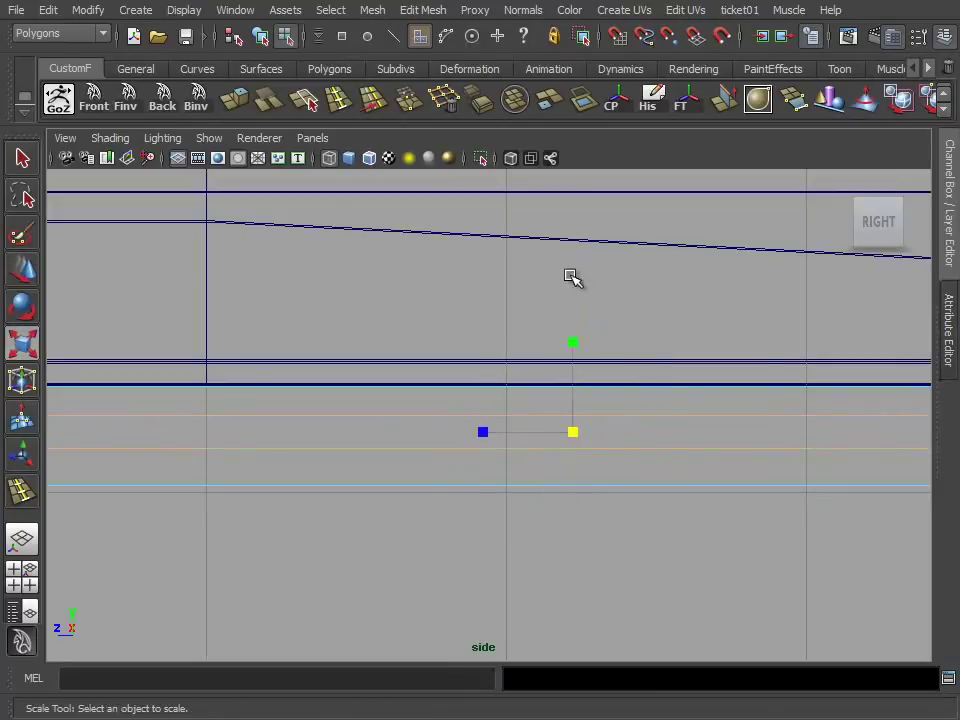
mouse_move(573, 341)
mouse_down()
mouse_move(574, 317)
mouse_move(574, 368)
mouse_up()
key(w)
Extrude the face strip inward to form a recessed groove around the base
key(space)
key(space)
alt+drag(525, 315, 300, 200)
click(240, 105)
mouse_move(632, 499)
alt+mouse_down()
mouse_move(422, 452)
mouse_move(579, 439)
mouse_move(594, 371)
alt+mouse_up()
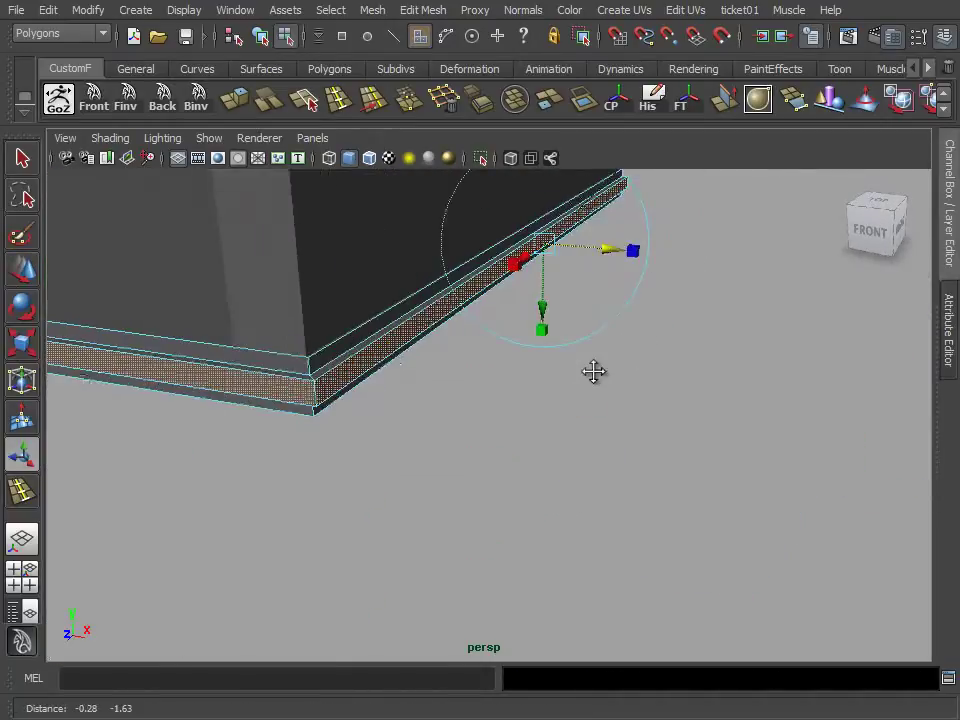
alt+middle_drag(594, 371, 592, 406)
alt+drag(592, 406, 617, 358)
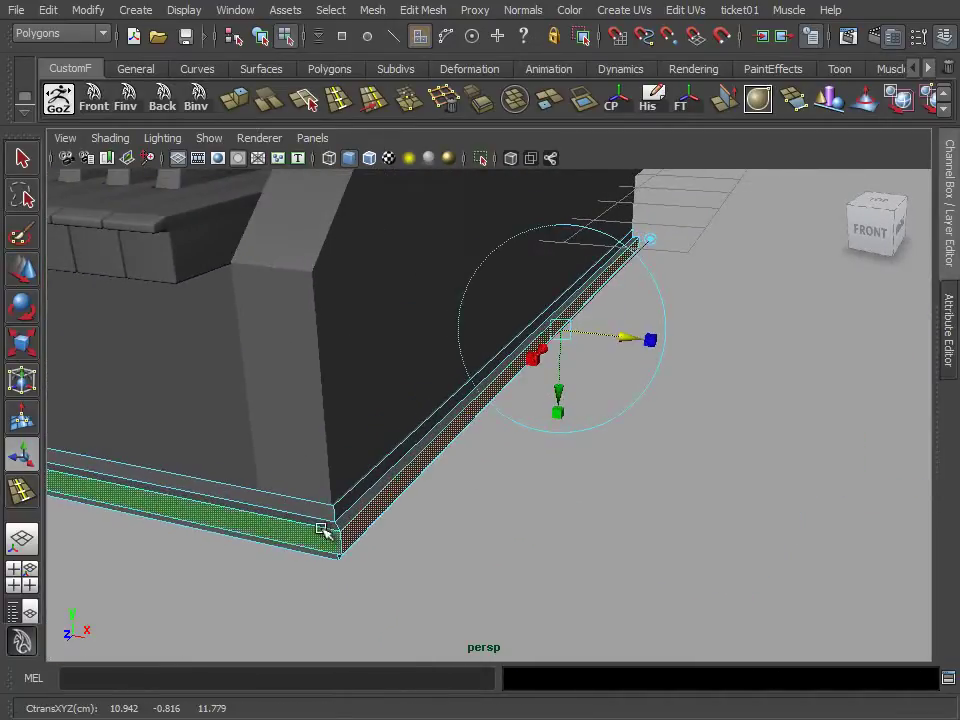
alt+drag(326, 529, 379, 557)
Select the base block's upper edges and bevel them
key(F8)
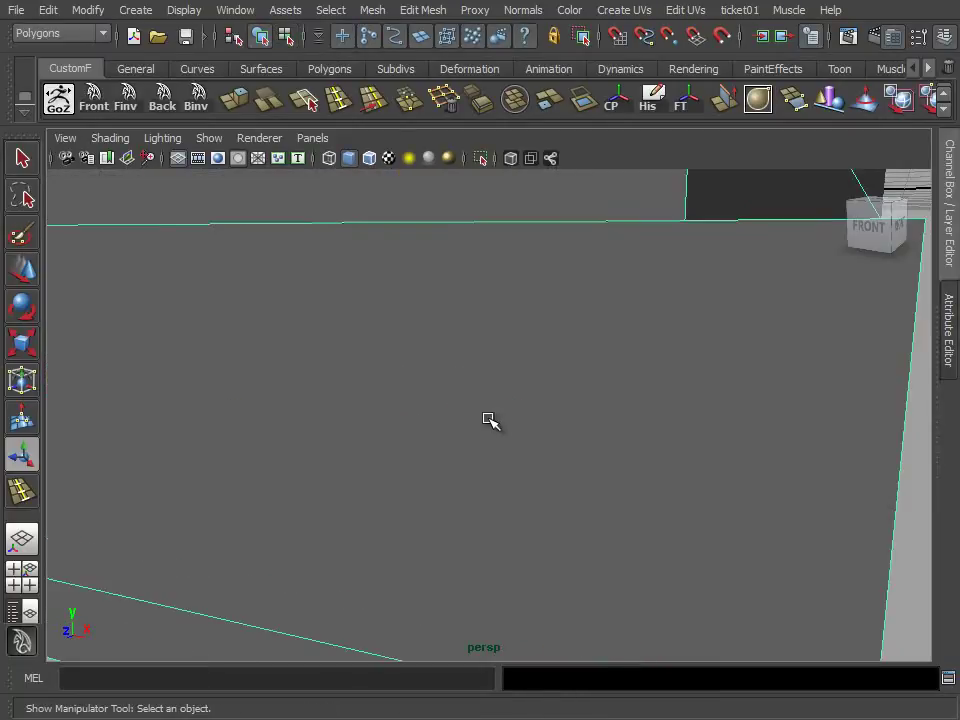
alt+right_drag(480, 408, 572, 420)
alt+drag(572, 420, 561, 422)
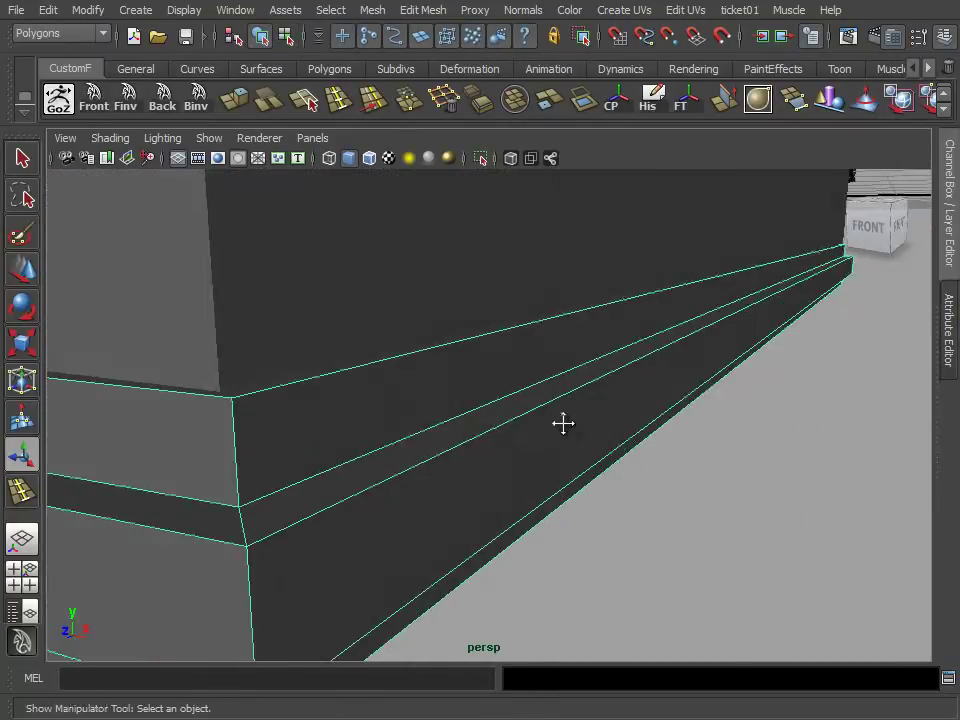
right_drag(568, 420, 570, 379)
mouse_move(514, 462)
alt+middle_down()
mouse_move(497, 450)
mouse_move(499, 474)
alt+middle_up()
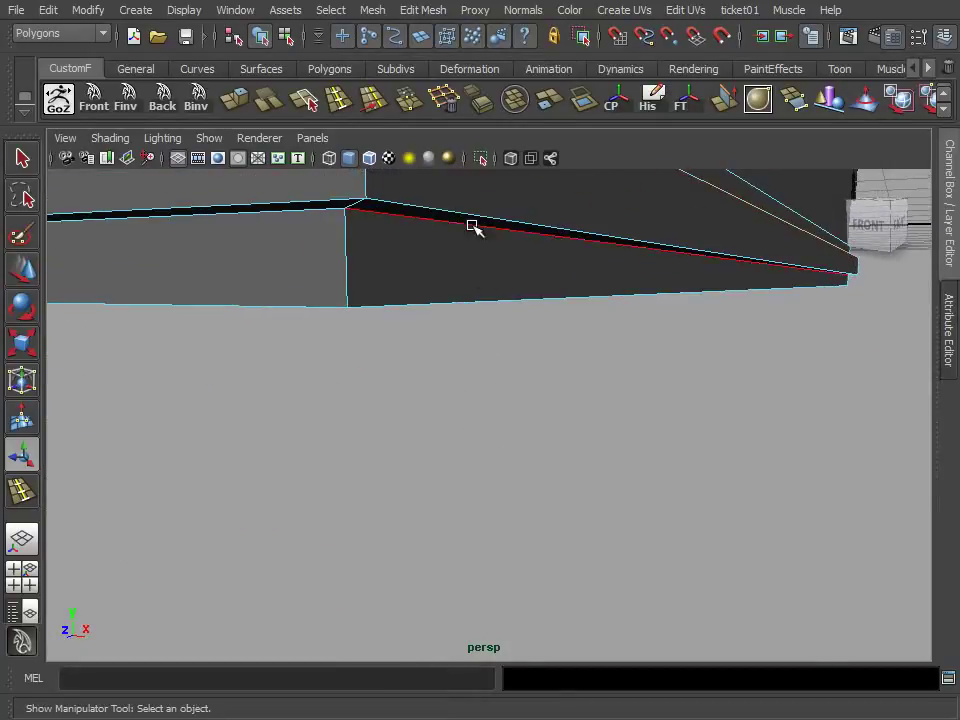
alt+drag(449, 223, 435, 311)
scroll(436, 311, down, 2)
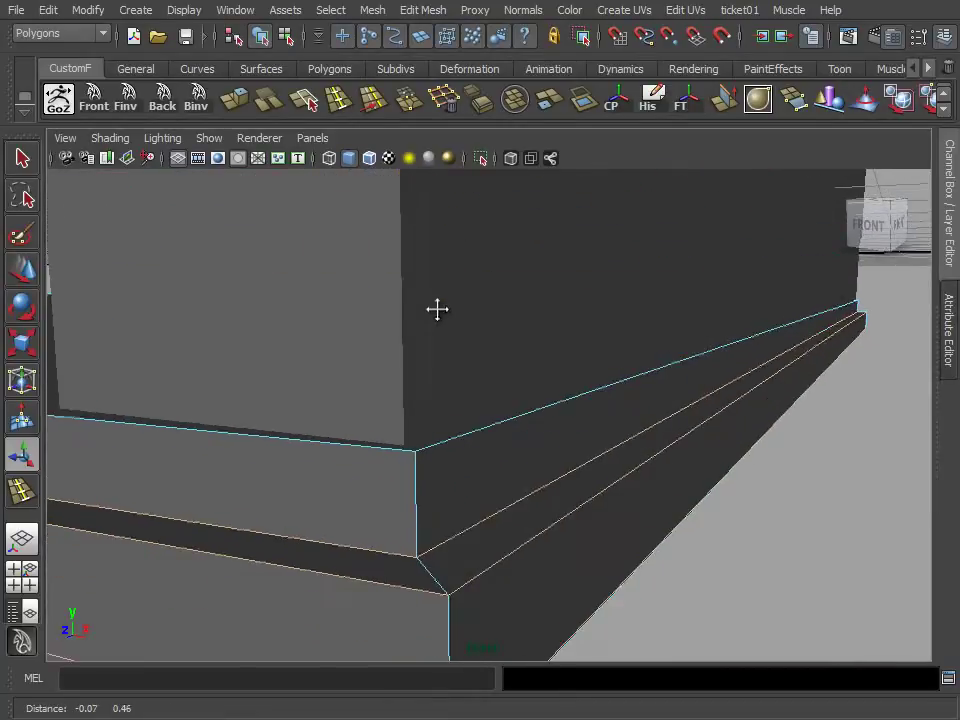
scroll(436, 311, down, 2)
click(481, 102)
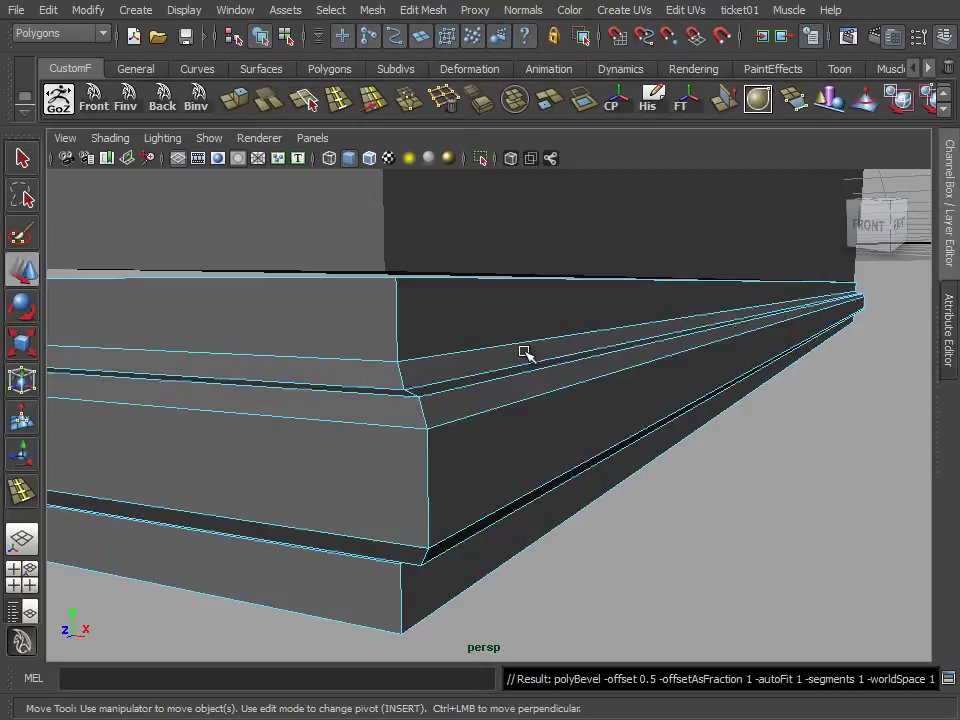
Set the base block's latest bevel to 3 segments in its construction history
click(932, 243)
scroll(618, 409, up, 2)
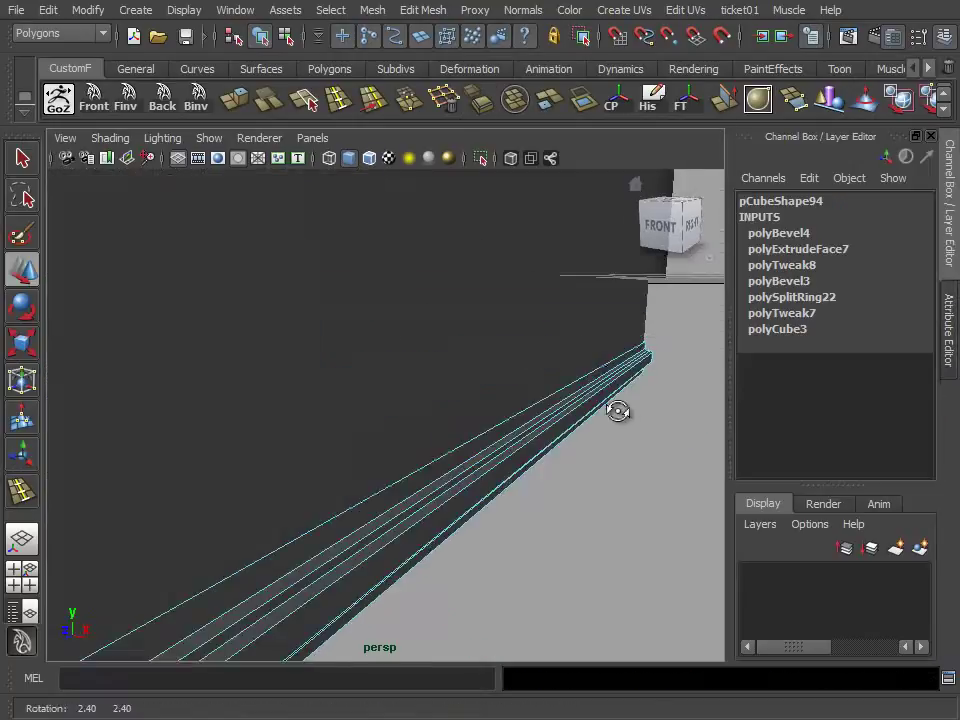
scroll(610, 396, down, 3)
scroll(540, 497, down, 4)
scroll(458, 496, up, 2)
scroll(458, 503, up, 2)
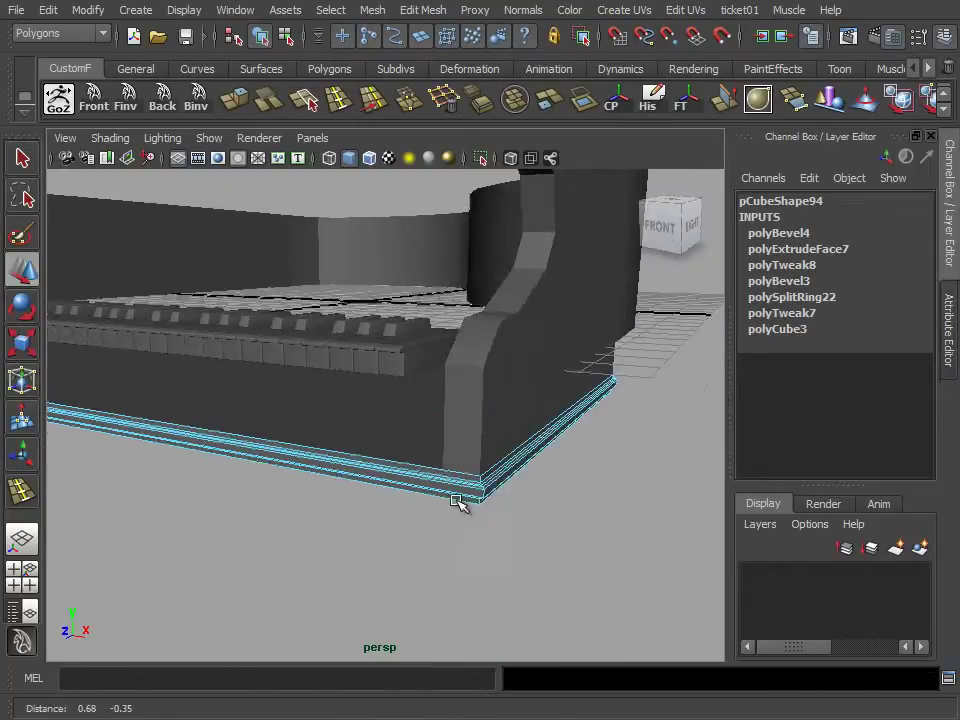
scroll(472, 494, up, 3)
click(793, 234)
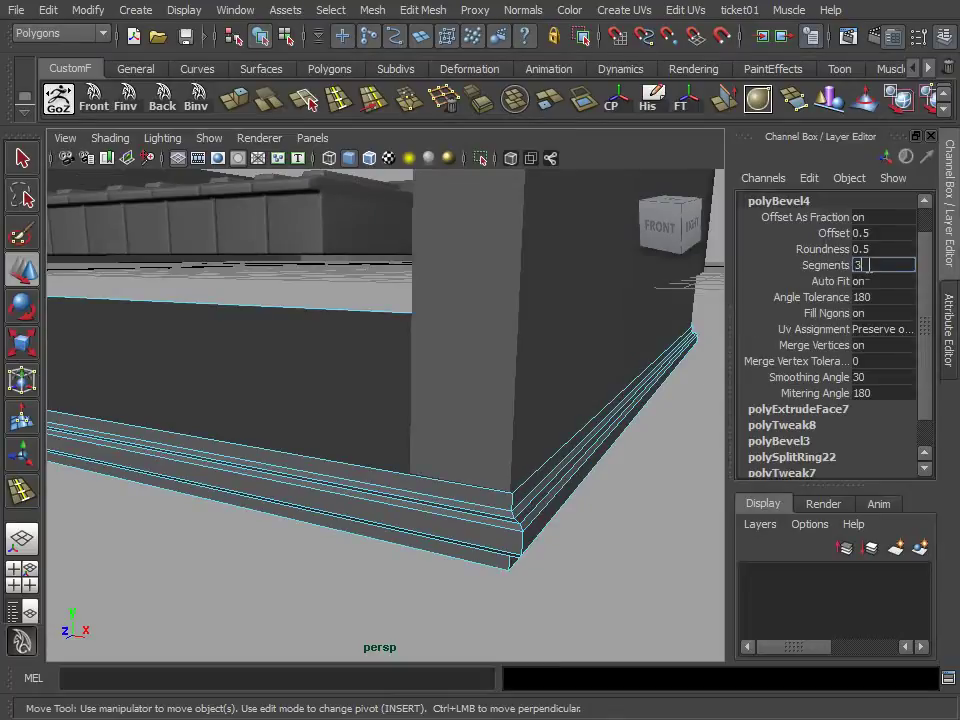
key(Return)
Return to object mode and deselect the base to inspect its rounded corner
right_drag(553, 486, 606, 456)
click(602, 534)
scroll(557, 510, down, 2)
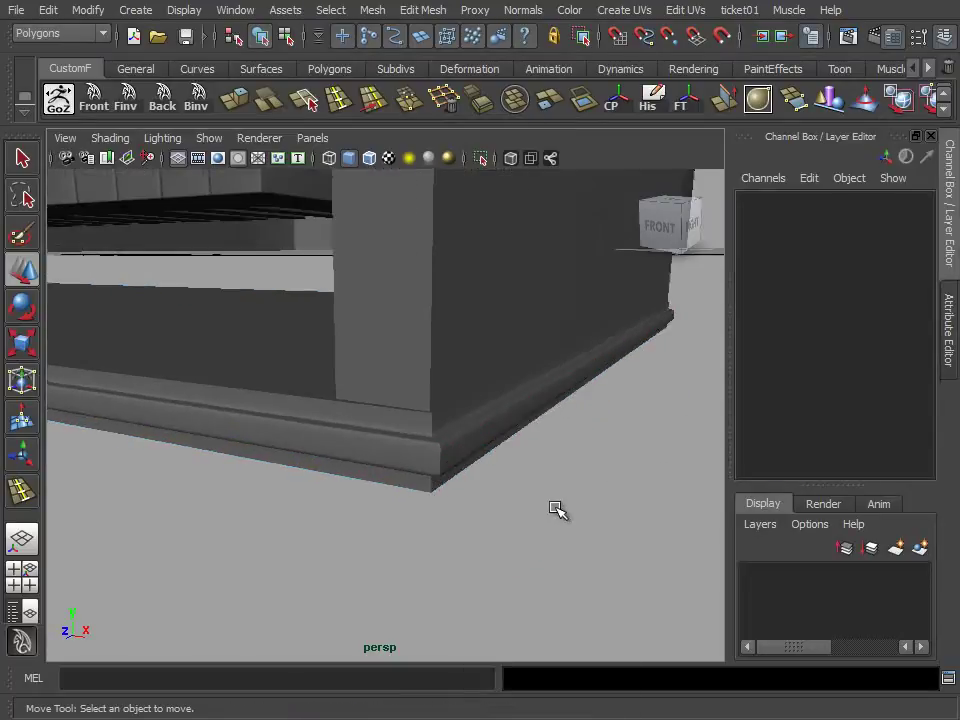
alt+right_drag(557, 510, 604, 508)
Select the edge loop around the base block's corner
click(474, 437)
right_click(474, 437)
click(476, 392)
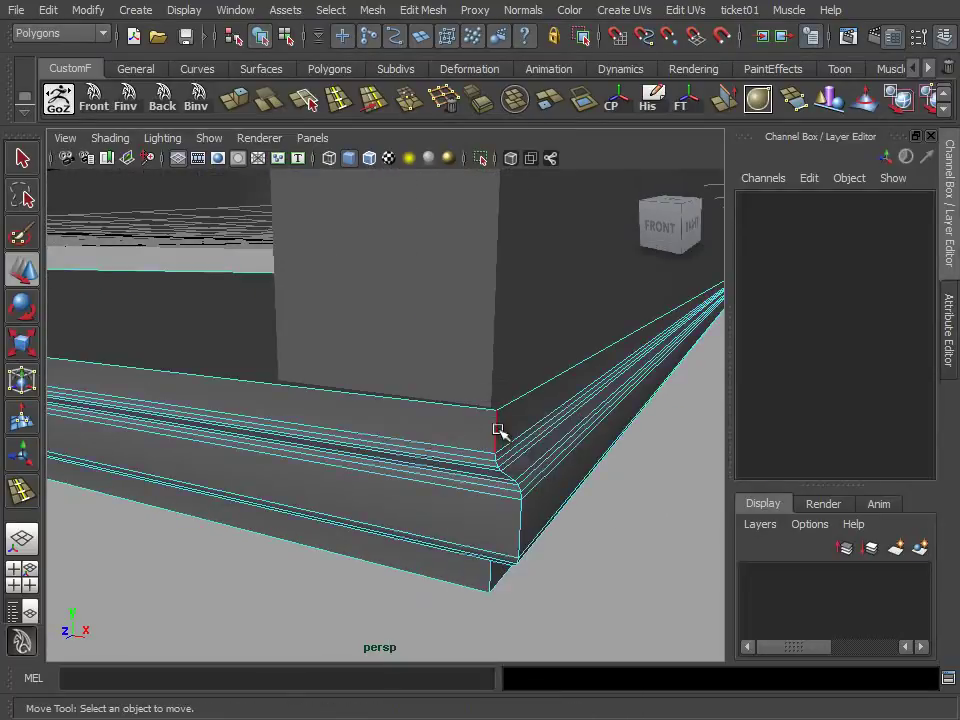
double_click(499, 428)
Orbit and zoom around the selected corner edge loop
alt+drag(499, 428, 404, 494)
alt+middle_drag(404, 494, 602, 450)
alt+drag(602, 450, 418, 467)
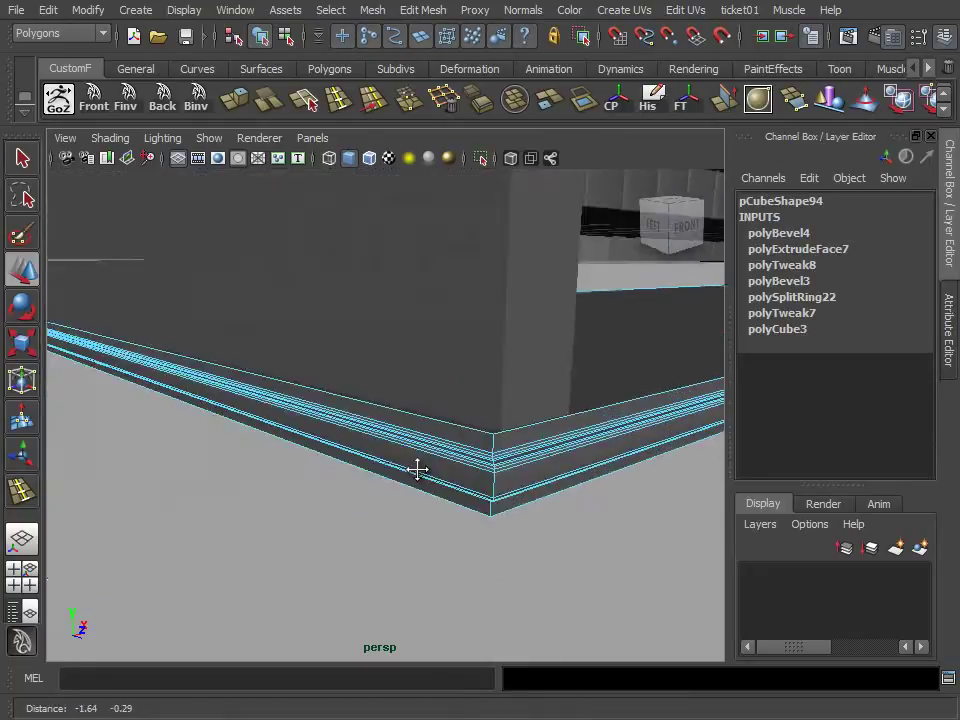
alt+middle_drag(418, 467, 540, 460)
alt+drag(548, 458, 538, 486)
alt+drag(463, 501, 564, 463)
alt+middle_drag(564, 463, 540, 460)
View the bevelled corner from the back, then select the whole base block
mouse_move(410, 466)
alt+mouse_down()
mouse_move(471, 476)
mouse_move(660, 470)
alt+mouse_up()
mouse_move(652, 491)
alt+middle_down()
mouse_move(499, 529)
mouse_move(579, 514)
alt+middle_up()
alt+drag(579, 514, 386, 435)
mouse_move(386, 435)
alt+middle_down()
mouse_move(435, 440)
mouse_move(420, 440)
alt+middle_up()
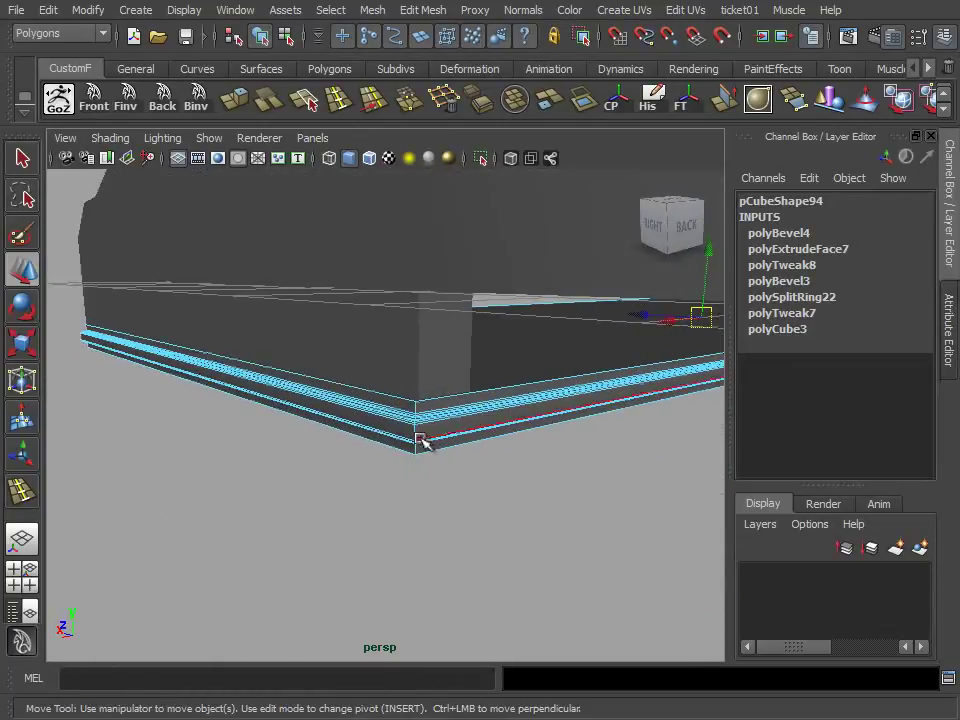
mouse_move(414, 436)
alt+mouse_down()
mouse_move(439, 474)
mouse_move(514, 429)
alt+mouse_up()
alt+right_drag(514, 429, 450, 467)
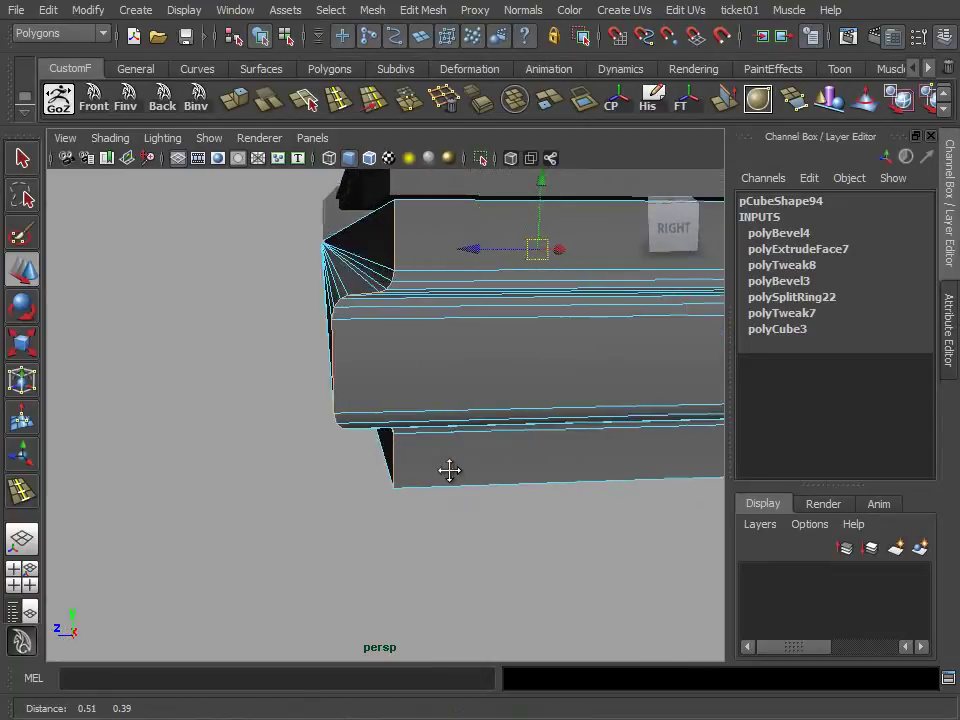
mouse_move(509, 337)
alt+mouse_down()
mouse_move(362, 416)
mouse_move(418, 414)
mouse_move(454, 364)
alt+mouse_up()
click(466, 322)
Isolate the base block and set polyBevel5's offset to 0.02
click(480, 158)
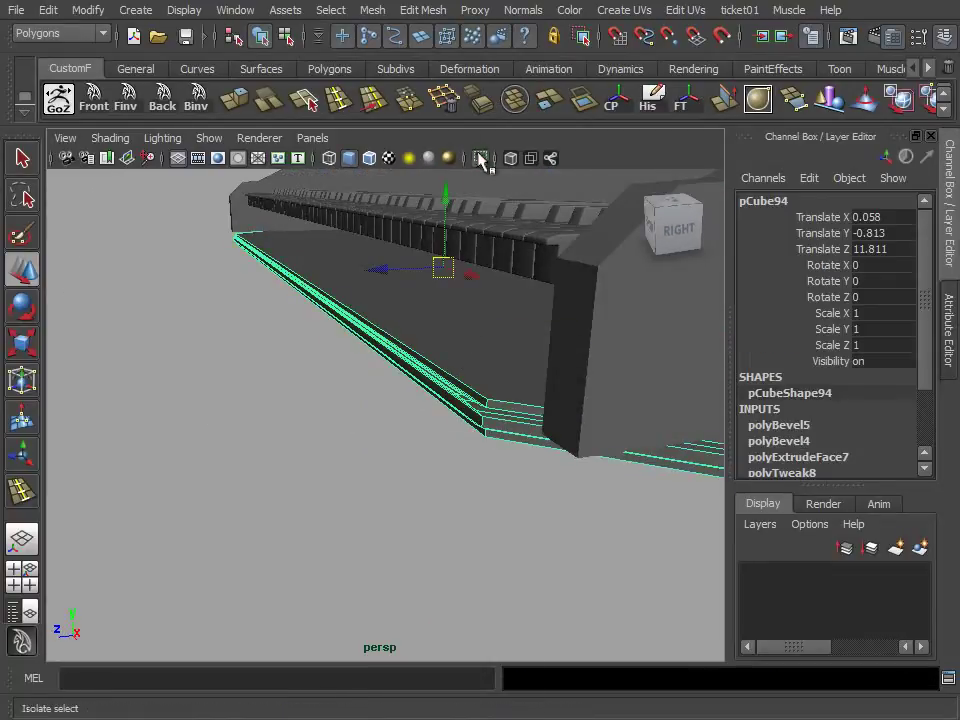
mouse_move(536, 435)
alt+right_down()
mouse_move(463, 386)
mouse_move(663, 402)
alt+right_up()
click(810, 425)
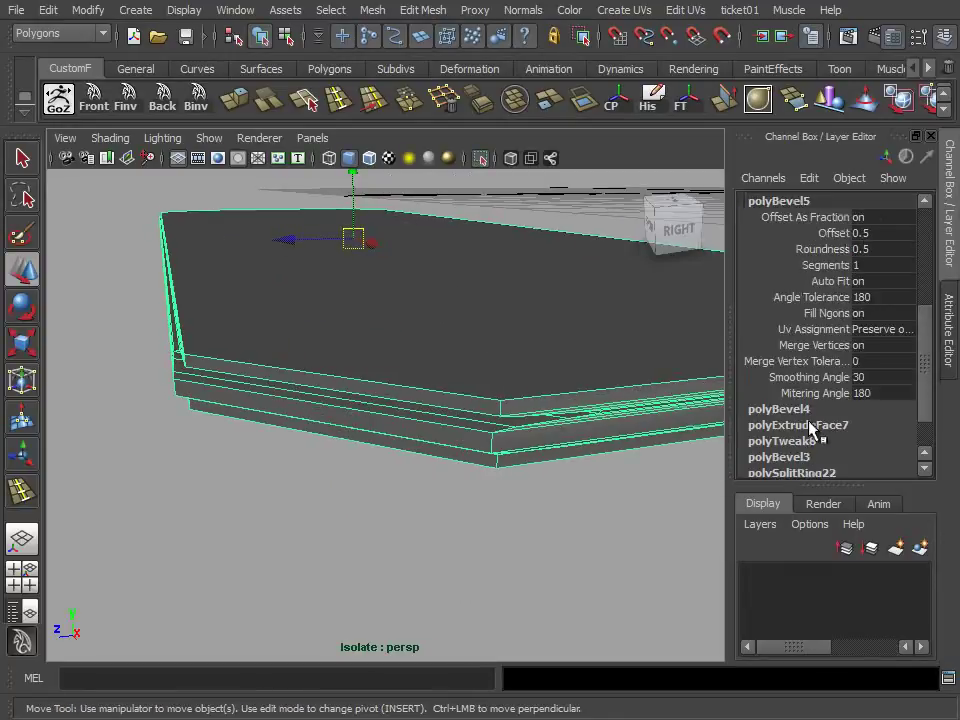
click(834, 233)
mouse_move(773, 251)
middle_down()
mouse_move(497, 233)
mouse_move(553, 238)
middle_up()
alt+right_drag(553, 238, 457, 443)
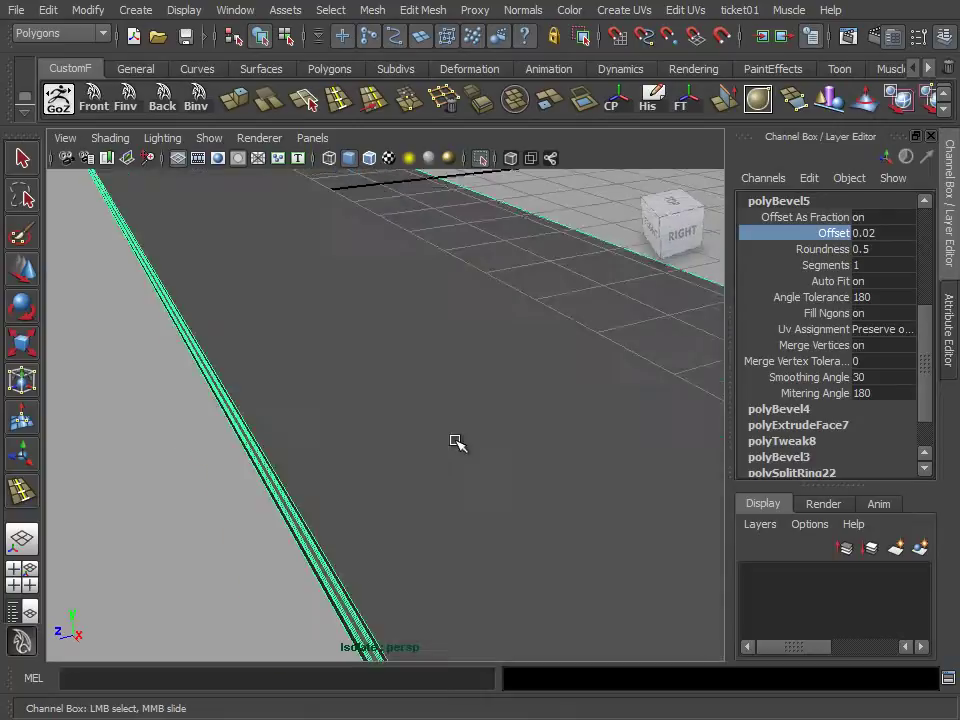
alt+middle_drag(457, 443, 415, 331)
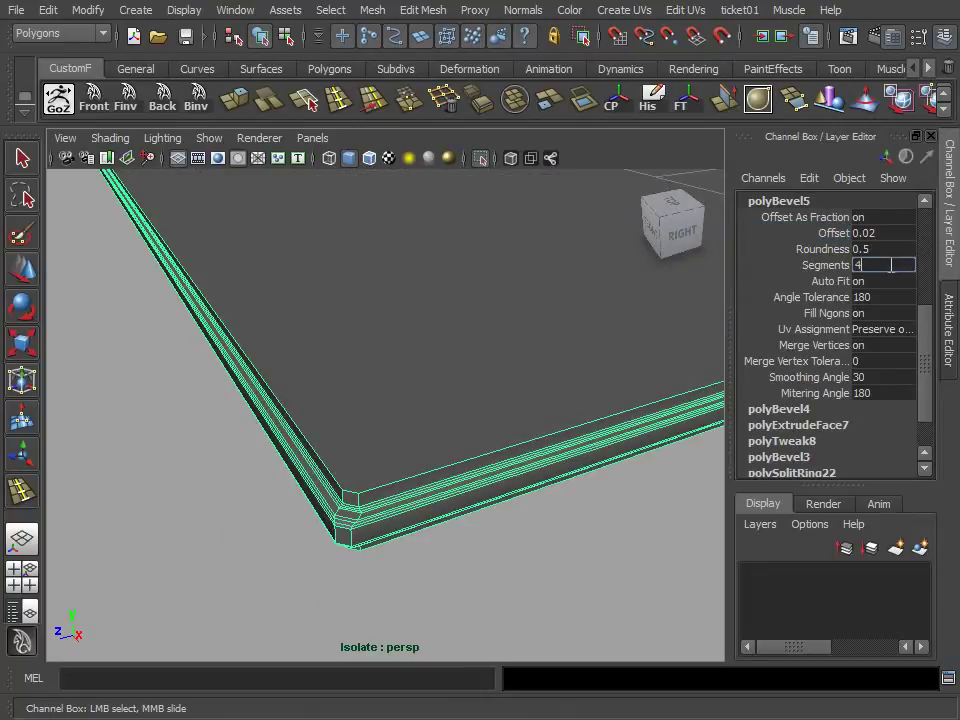
Return to object selection and close in on the slab's bevelled corner
right_drag(439, 403, 482, 381)
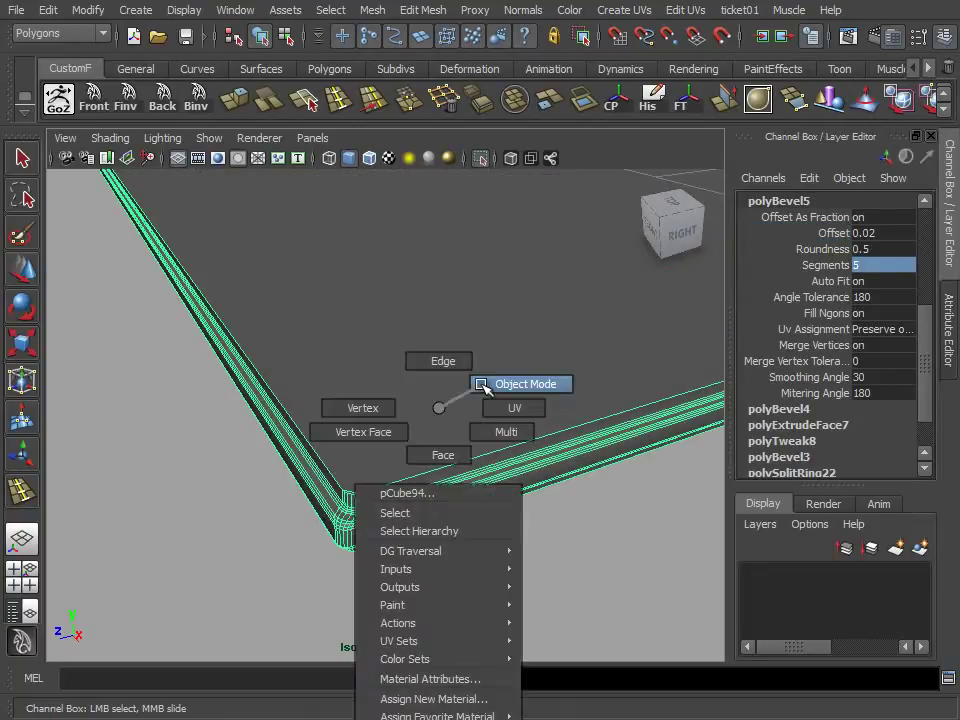
alt+middle_drag(435, 441, 478, 378)
alt+right_drag(478, 378, 531, 379)
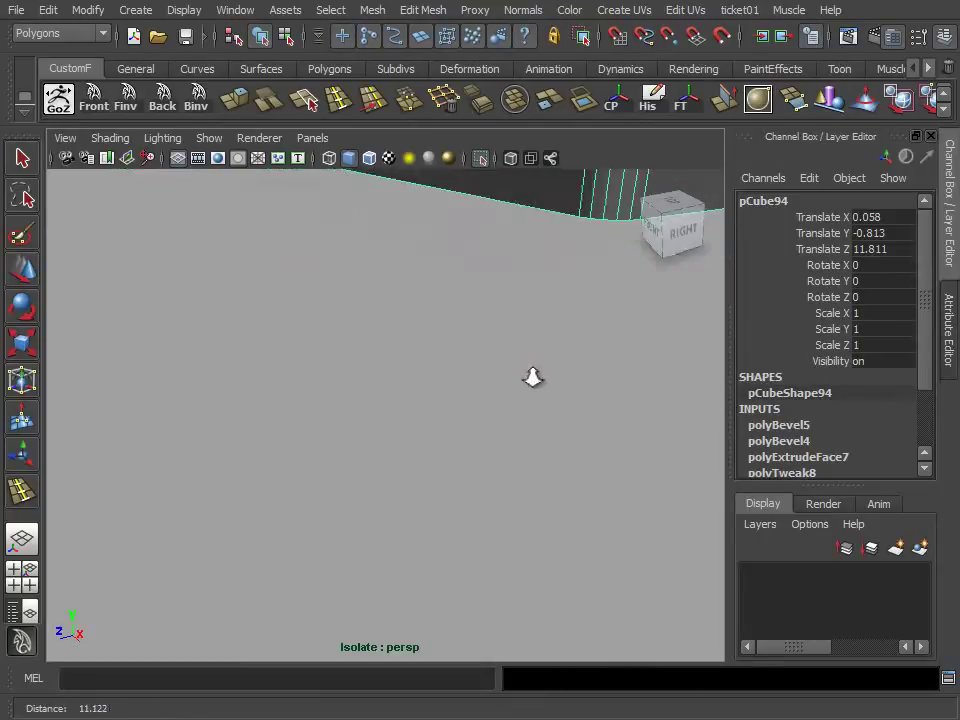
alt+middle_drag(531, 379, 506, 392)
right_drag(450, 317, 463, 261)
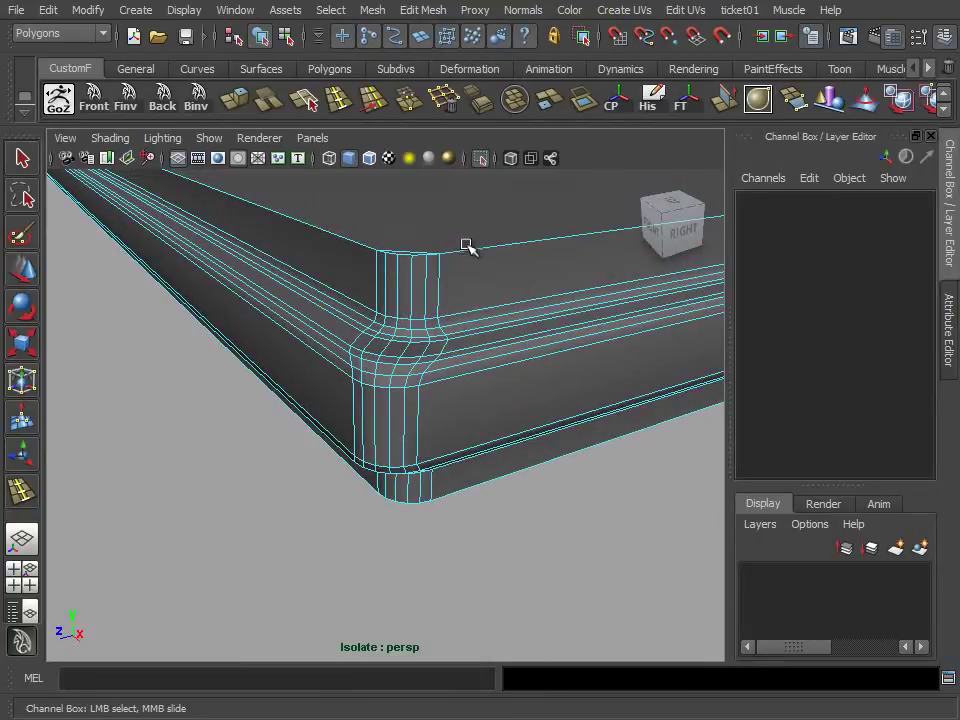
Select a slab corner vertex with the move tool, then undo the change
click(407, 258)
alt+drag(420, 288, 407, 320)
key(w)
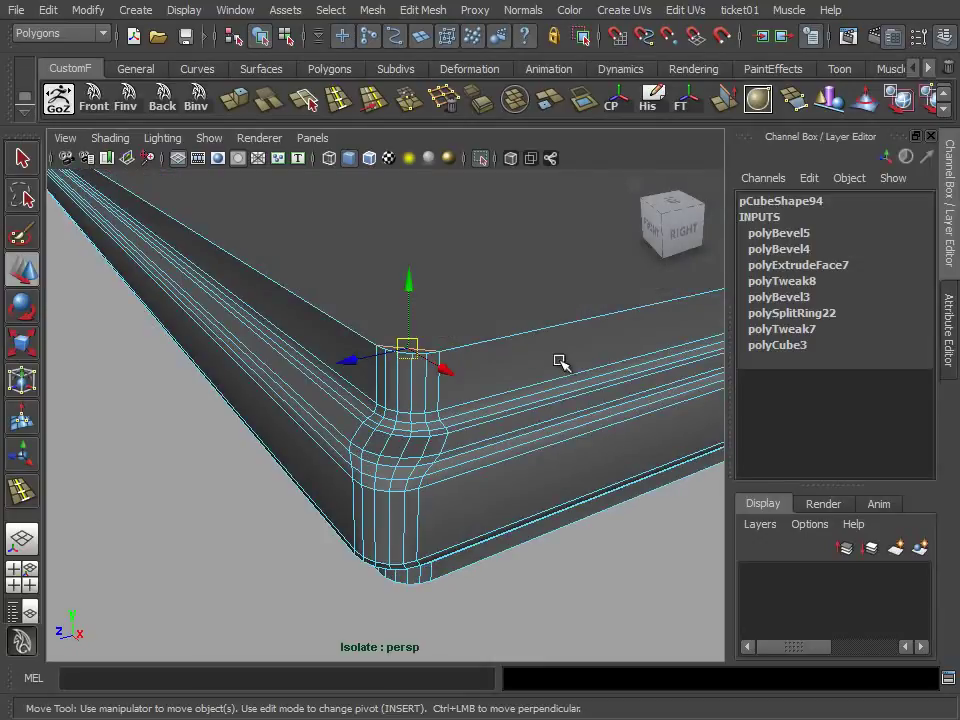
click(478, 350)
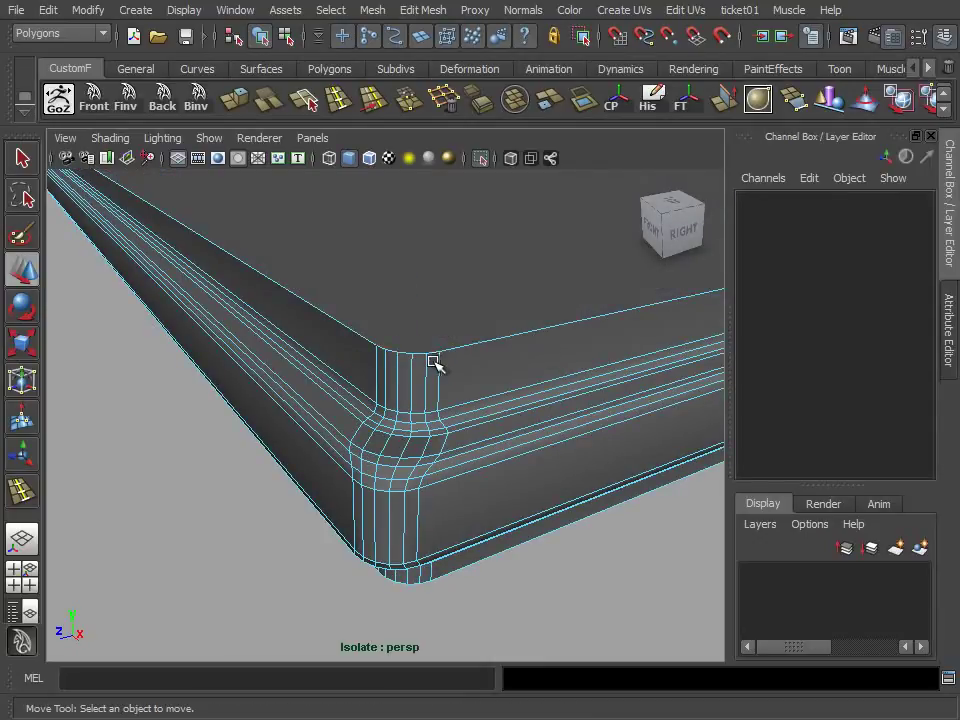
key(ctrl+z)
Switch to the top view and zoom in on the slab's corner
key(space)
key(space)
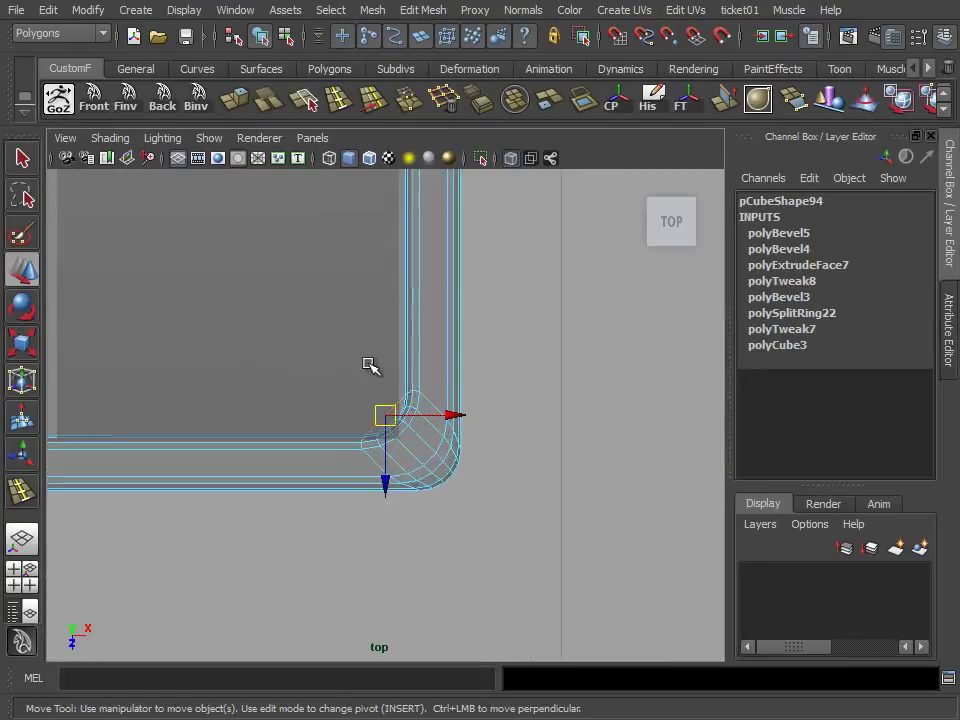
scroll(410, 410, up, 2)
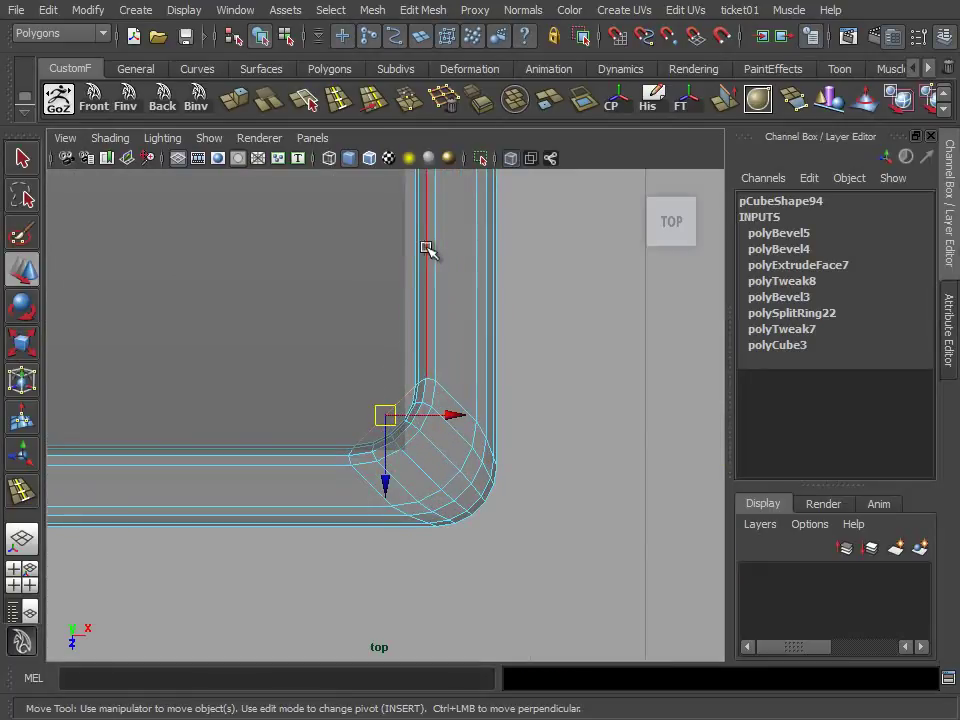
click(427, 248)
scroll(274, 394, down, 3)
alt+middle_drag(274, 394, 788, 372)
scroll(416, 289, up, 2)
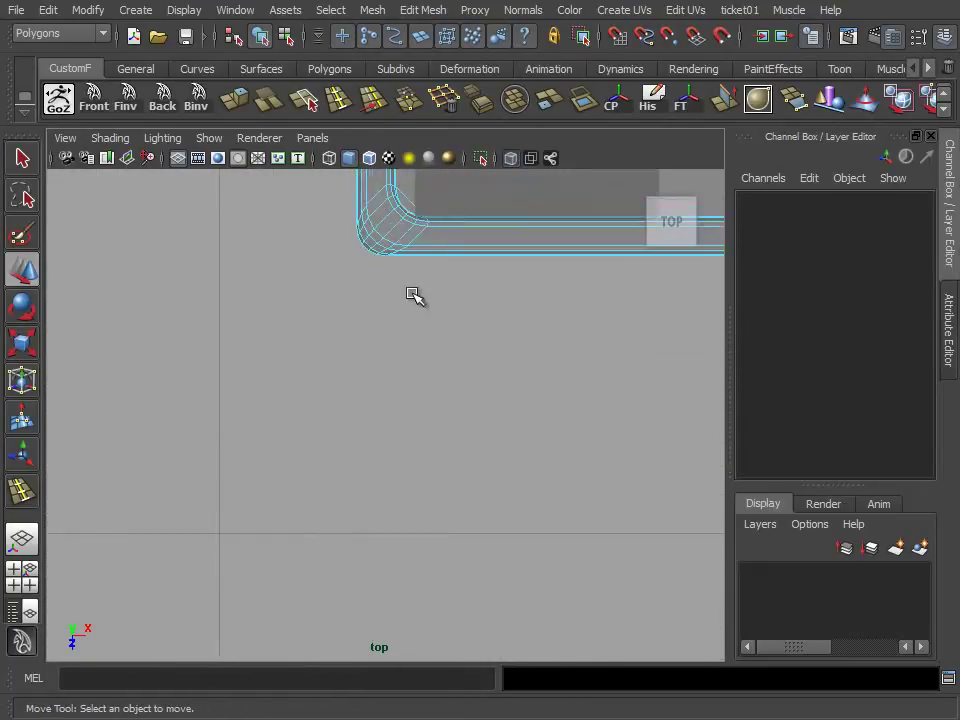
scroll(430, 230, up, 2)
scroll(460, 240, up, 1)
scroll(488, 266, up, 3)
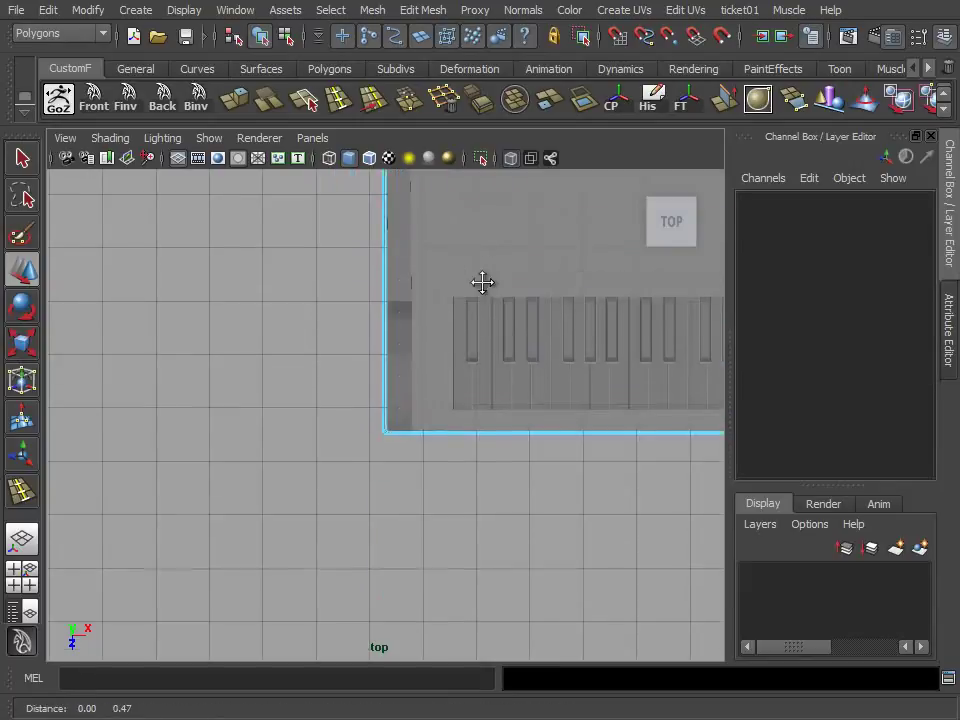
scroll(462, 345, up, 3)
scroll(432, 447, up, 1)
scroll(424, 486, down, 3)
scroll(439, 443, up, 1)
Pick the unwanted vertices at the block's corner in the top view
click(443, 328)
click(509, 362)
scroll(509, 362, up, 3)
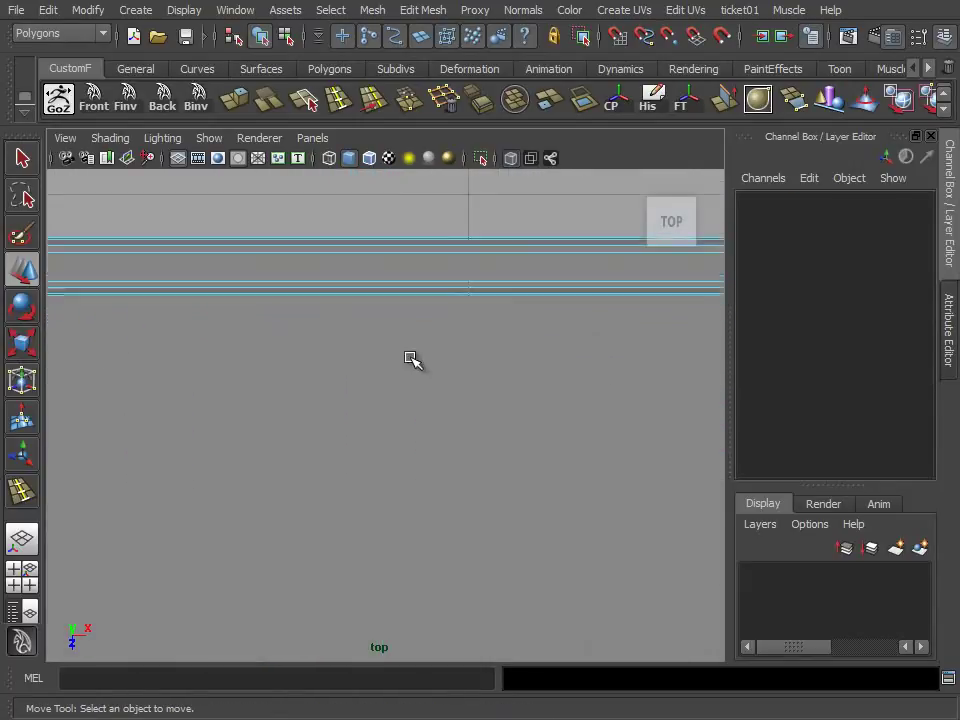
scroll(411, 358, down, 4)
scroll(313, 392, up, 3)
scroll(447, 411, up, 2)
scroll(456, 326, up, 2)
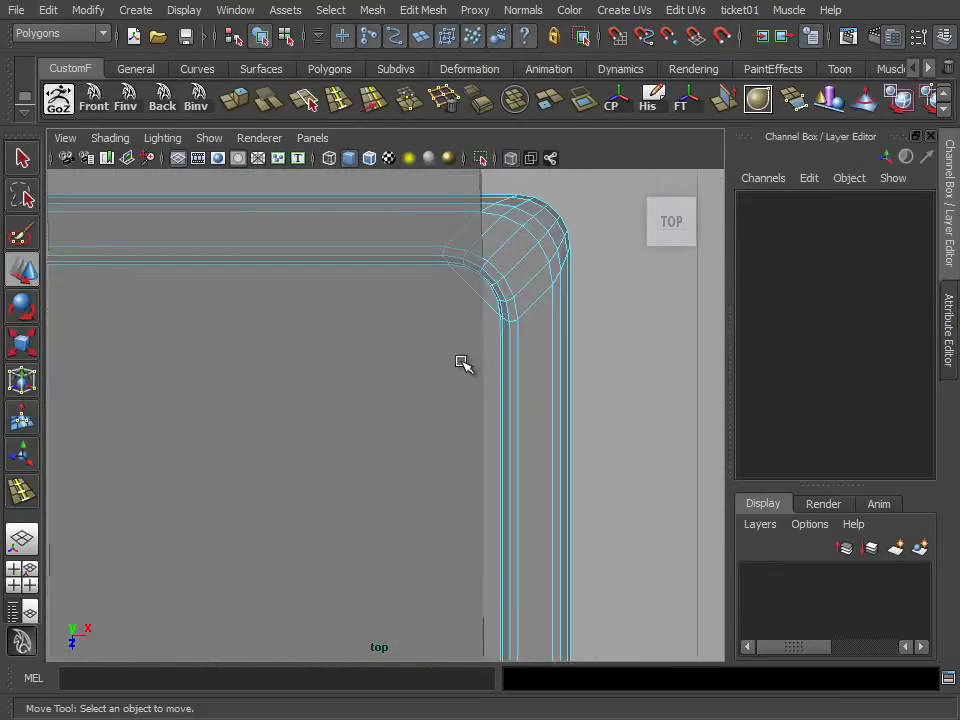
click(484, 293)
Switch to the right side view and return to object selection mode
key(space)
key(space)
right_click(395, 443)
click(481, 418)
Marquee-select the base block's top and end edges in side view and bevel them (offset 0.5, 1 segment)
click(482, 159)
key(f)
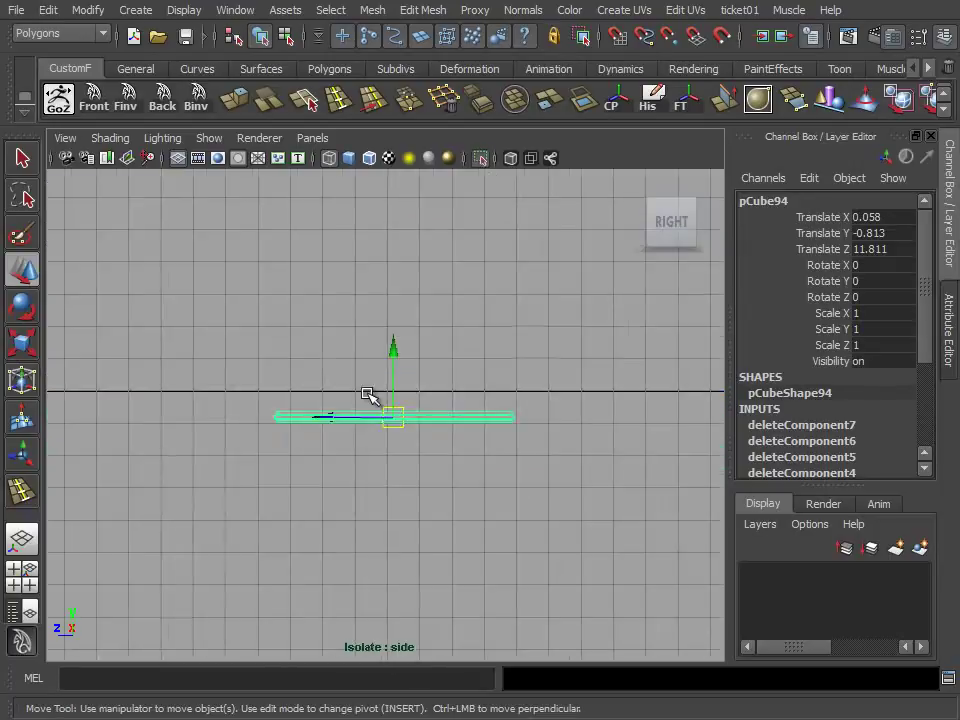
right_drag(181, 400, 139, 400)
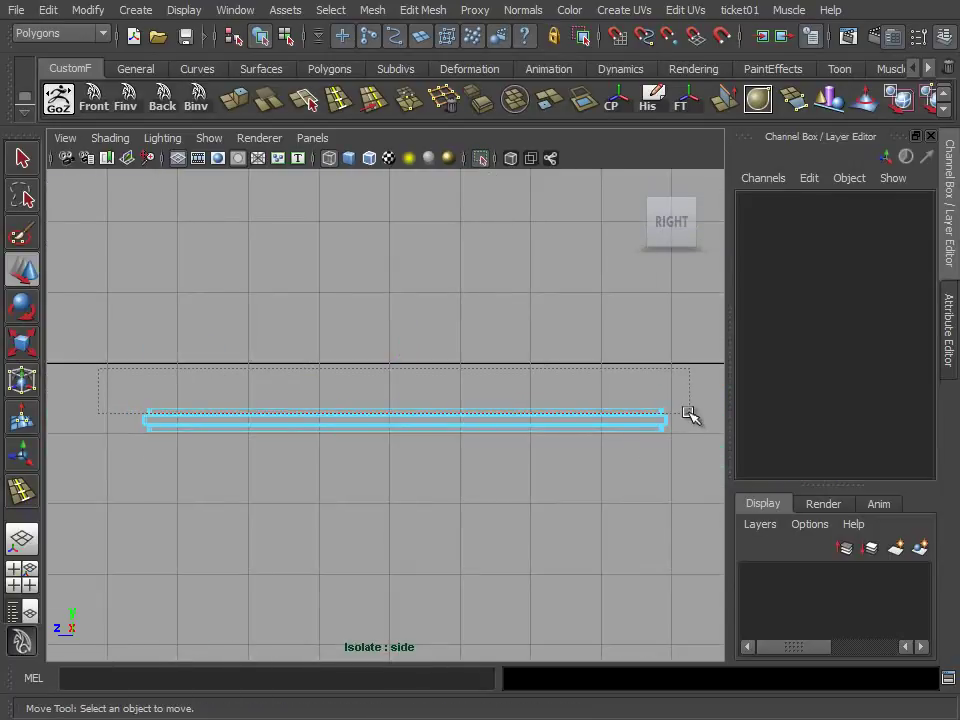
drag(690, 414, 690, 415)
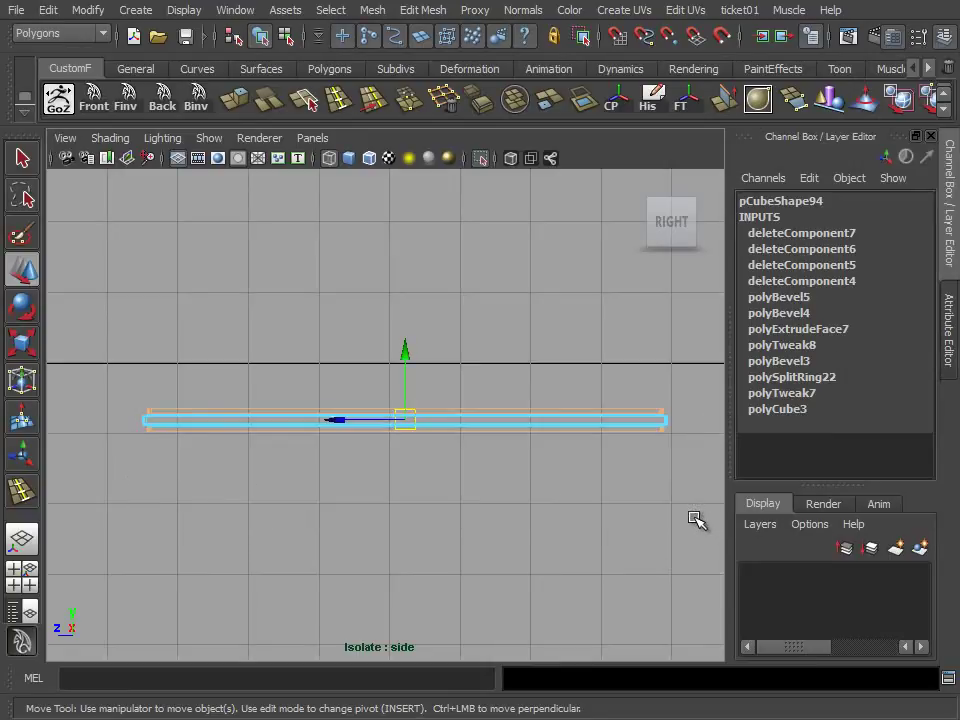
alt+right_drag(90, 446, 649, 364)
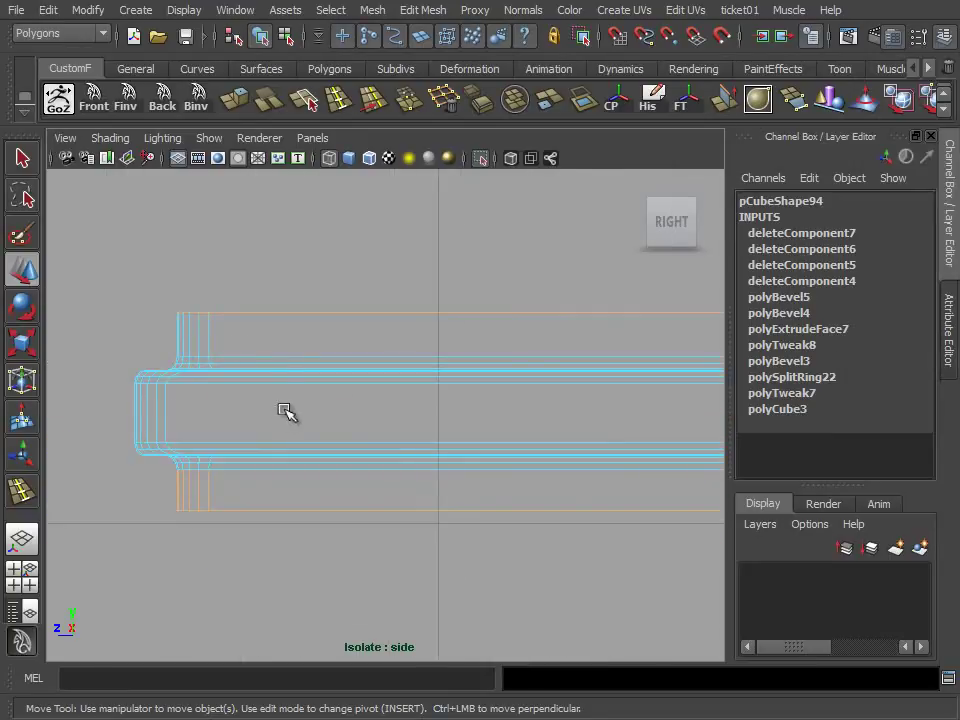
drag(249, 481, 250, 482)
scroll(664, 446, down, 5)
scroll(491, 386, up, 5)
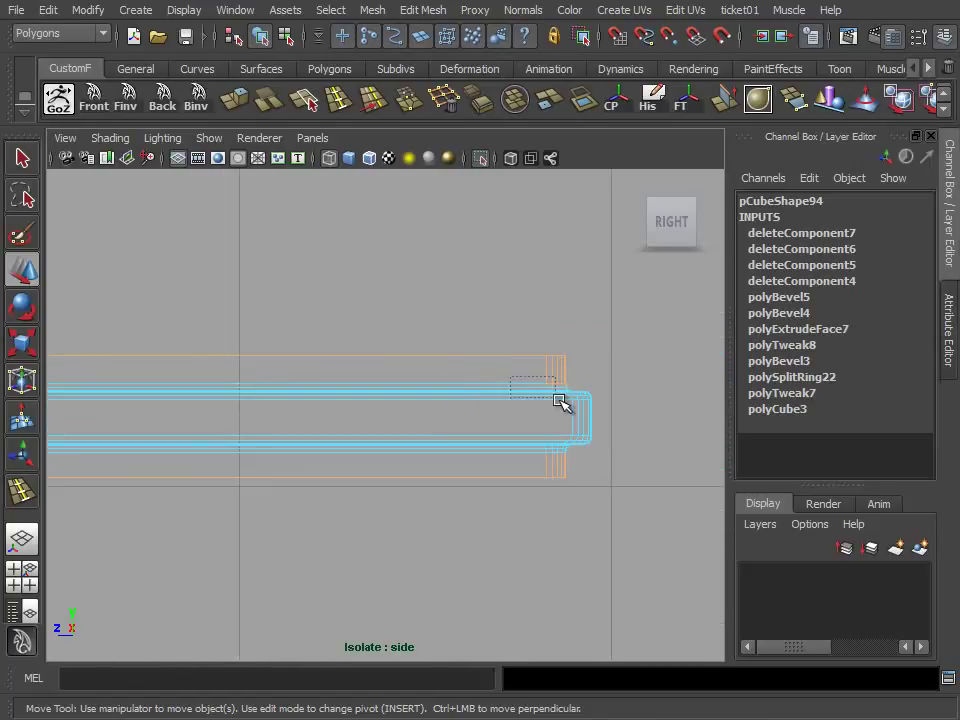
key(space)
key(space)
click(480, 100)
Set polyBevel6 to 3 segments with a 0.25 offset
click(805, 235)
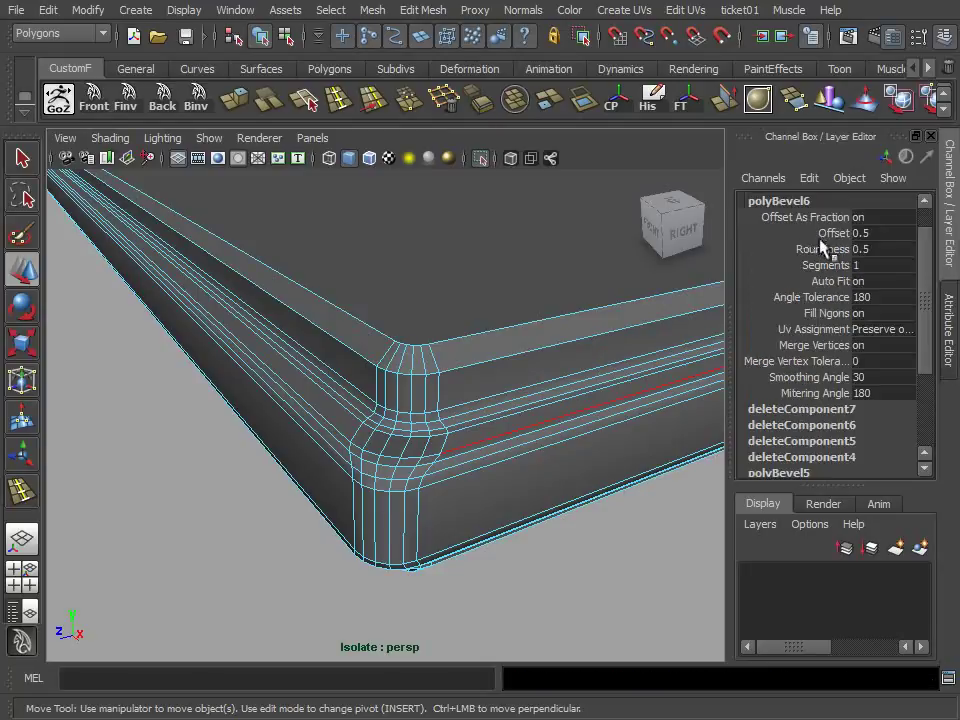
text(3)
key(Return)
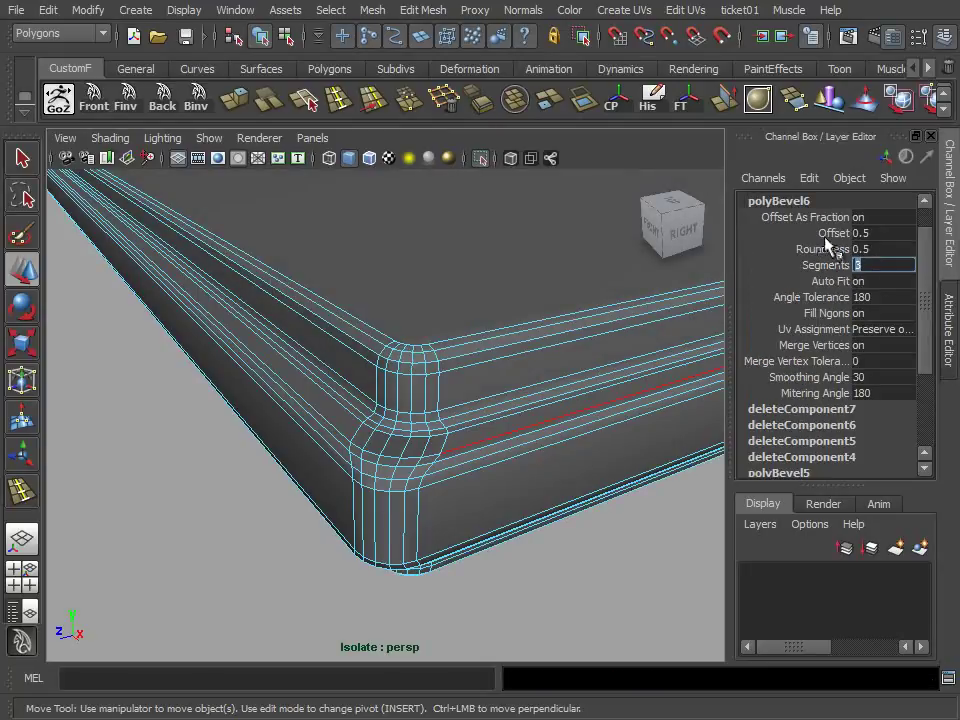
click(833, 233)
middle_drag(499, 231, 478, 240)
Set the base block's normal angle to 30 degrees and soften all its edges
right_click(469, 290)
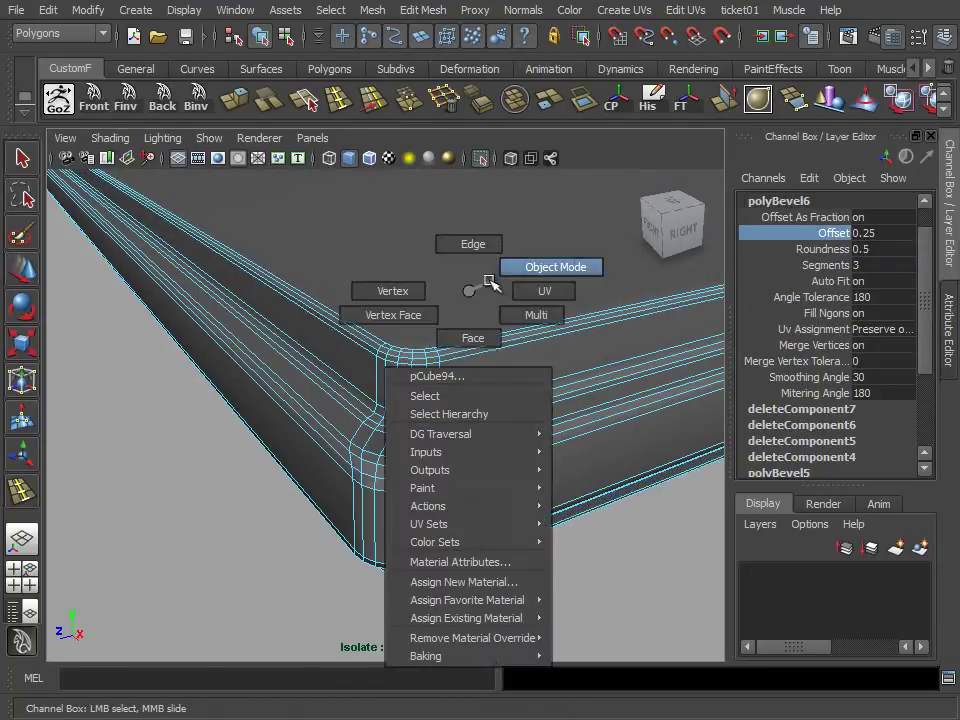
click(489, 280)
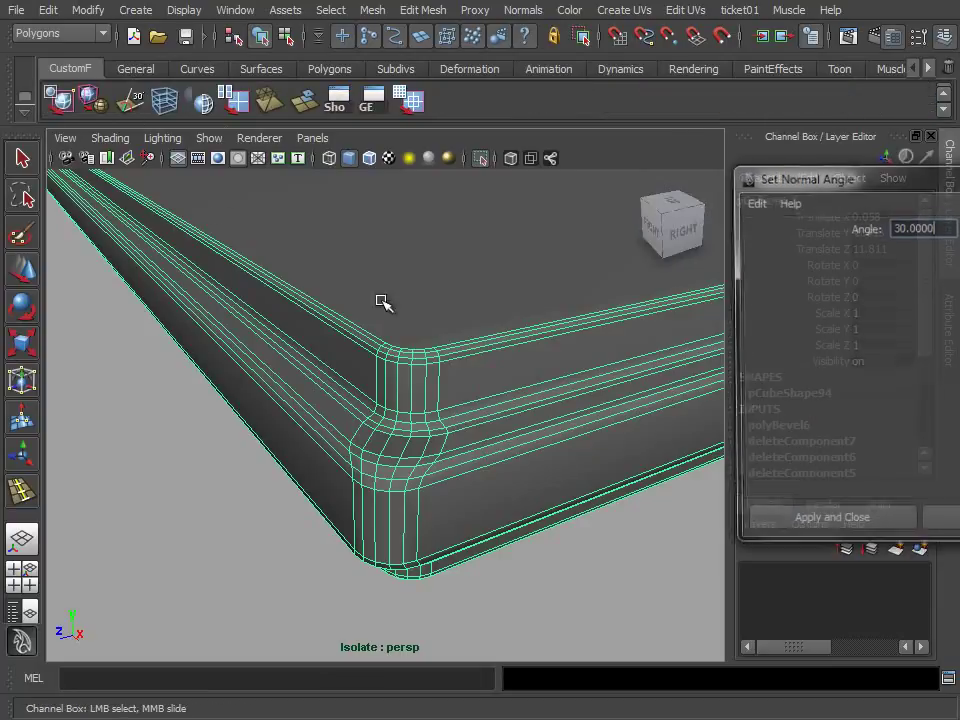
click(814, 532)
click(439, 381)
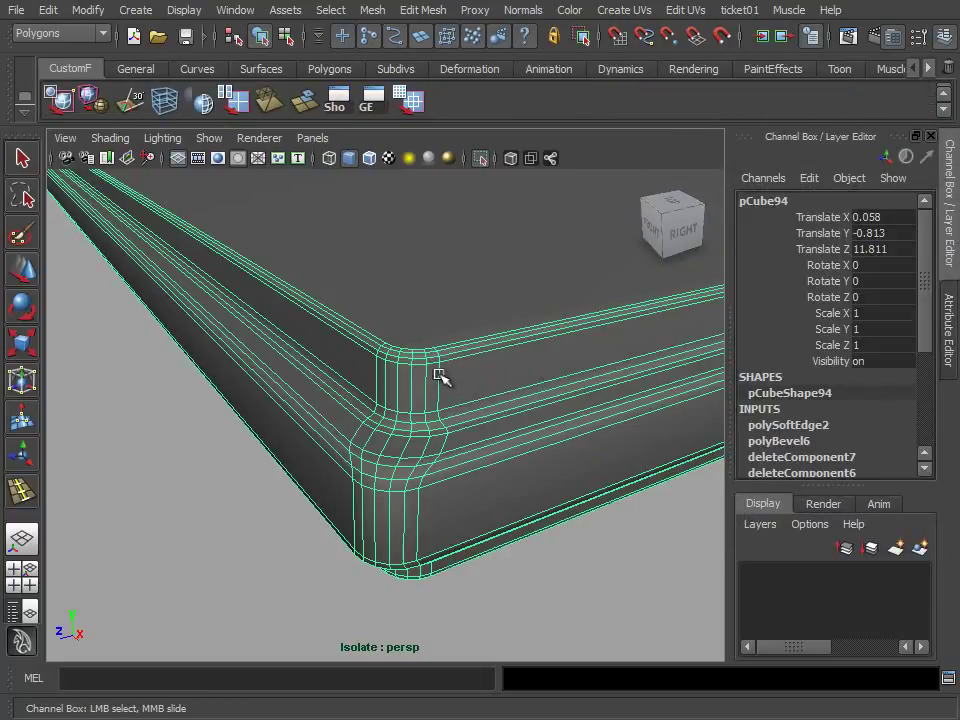
right_click(438, 360)
click(523, 10)
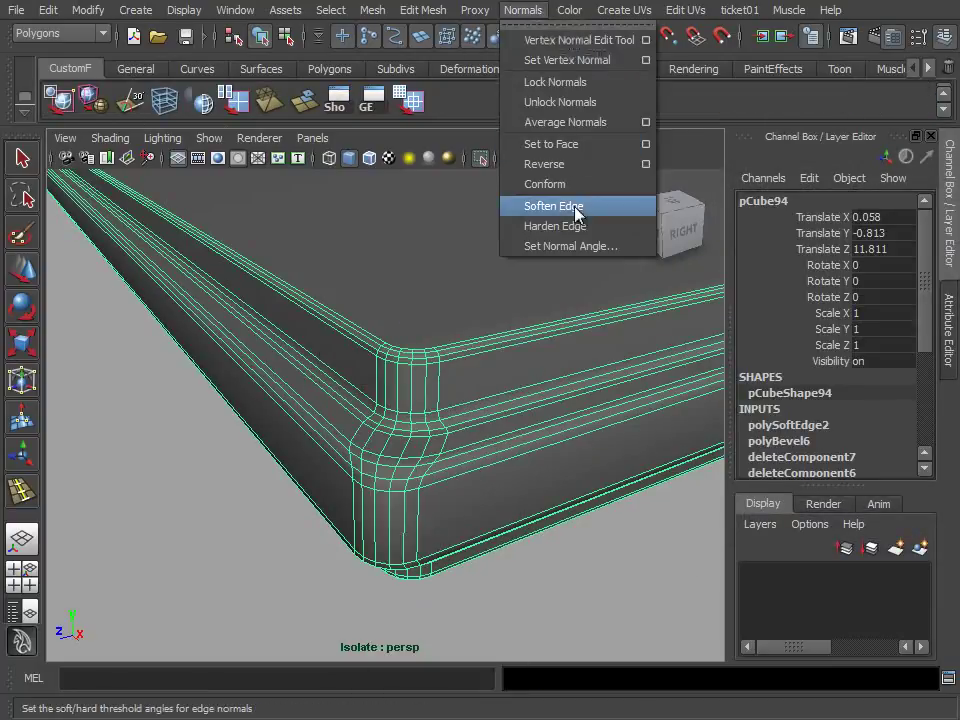
click(572, 207)
Deselect the base, orbit in for a close look, and show the whole piano again
click(600, 578)
mouse_move(583, 570)
alt+mouse_down()
mouse_move(516, 553)
mouse_move(465, 514)
mouse_move(498, 250)
alt+mouse_up()
click(481, 158)
Orbit around the finished piano to view keyboard, side cheeks and softened base
mouse_move(482, 200)
alt+mouse_down()
mouse_move(489, 272)
mouse_move(454, 302)
mouse_move(500, 320)
mouse_move(508, 313)
mouse_move(463, 324)
alt+mouse_up()
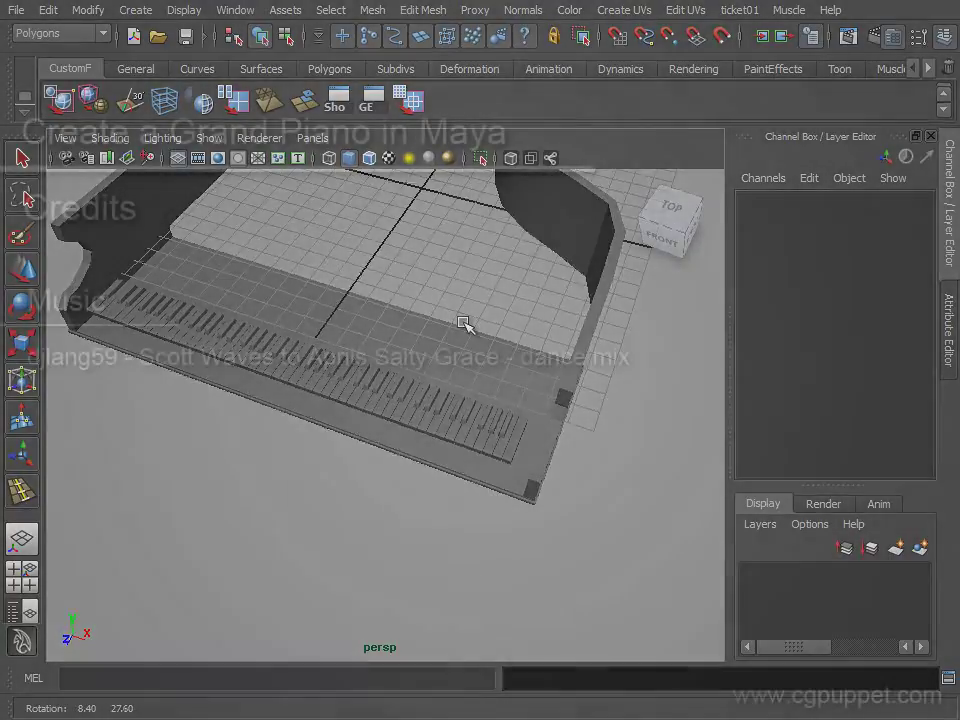